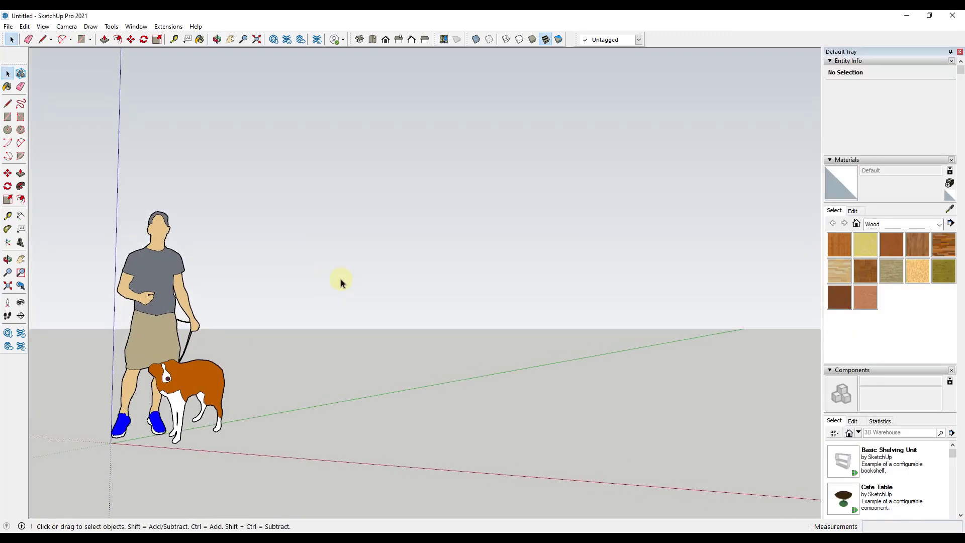
# - Tilt the empty model's view toward the ground, then bring up the tape-measure photo IMG_0562.jpg
pyautogui.moveTo(341, 279); pyautogui.dragTo(347, 366, button='middle')
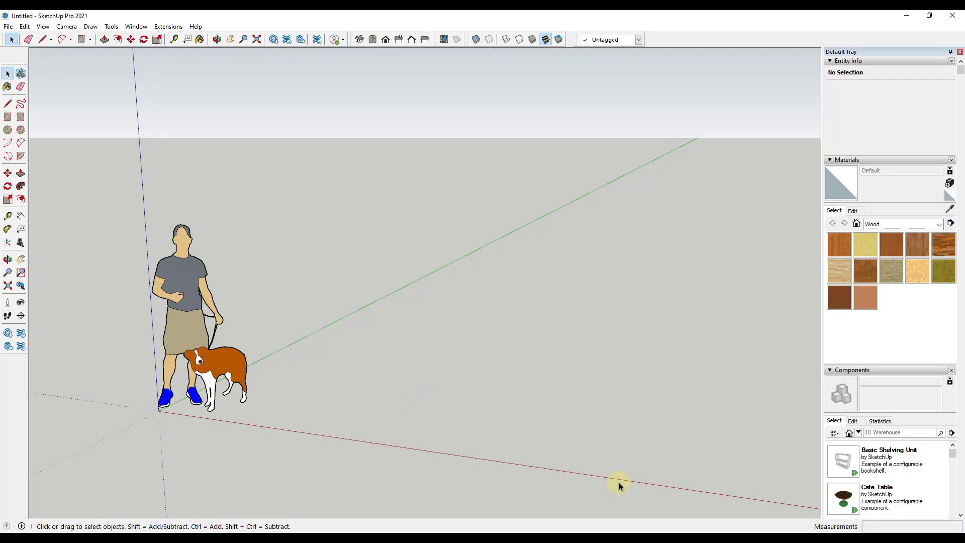
pyautogui.hotkey('alt', 'Tab')
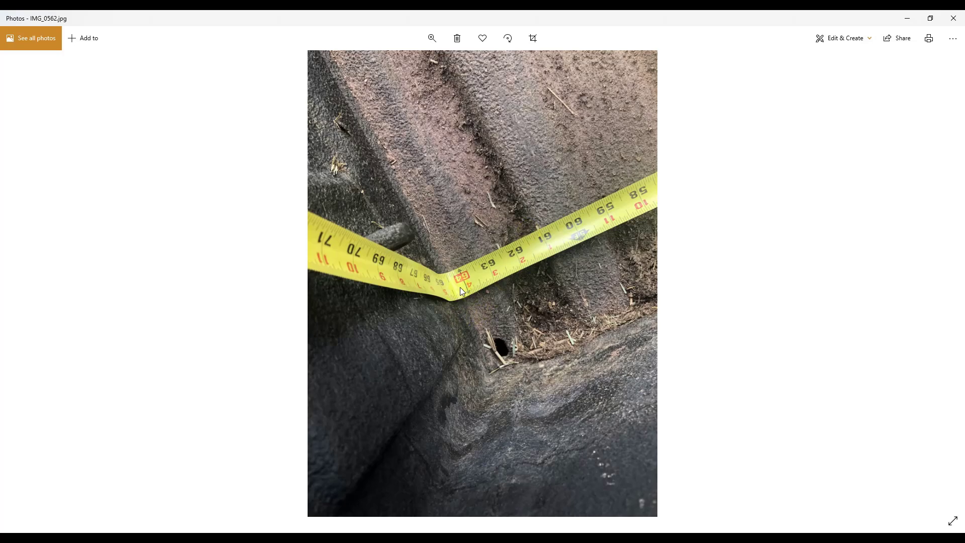
# - Step through the truck-bed measurement photos, then go back to IMG_0562.jpg
pyautogui.click(602, 215)
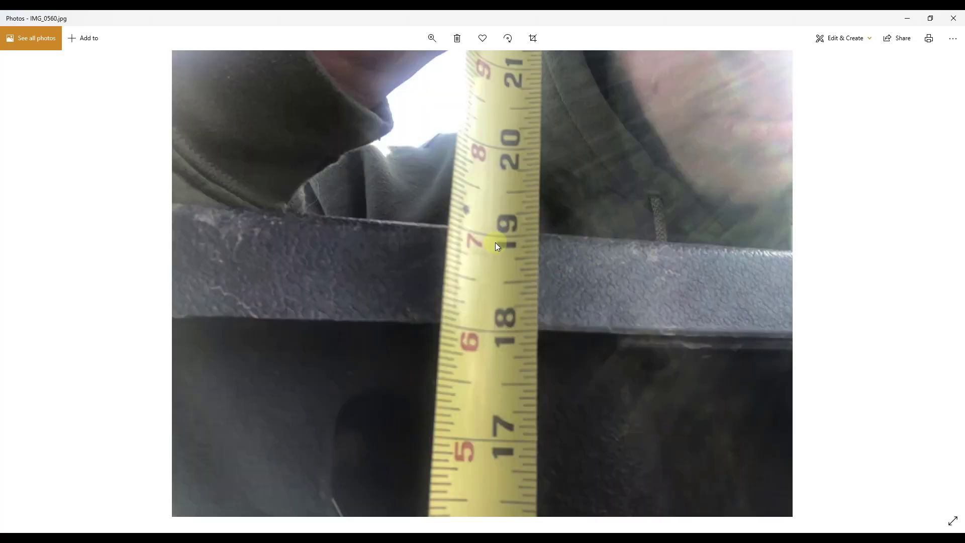
pyautogui.click(499, 342)
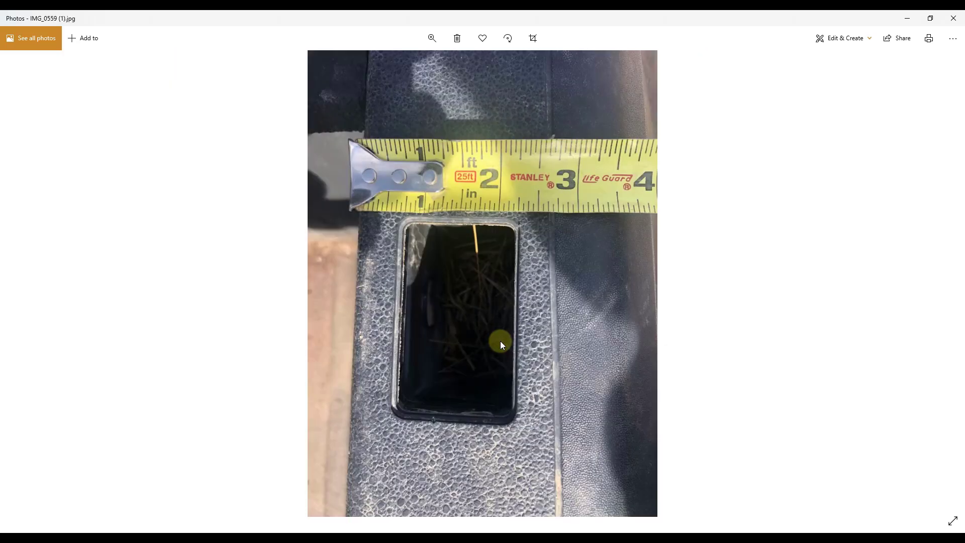
pyautogui.press('Right')
pyautogui.press('Right')
pyautogui.click(471, 266)
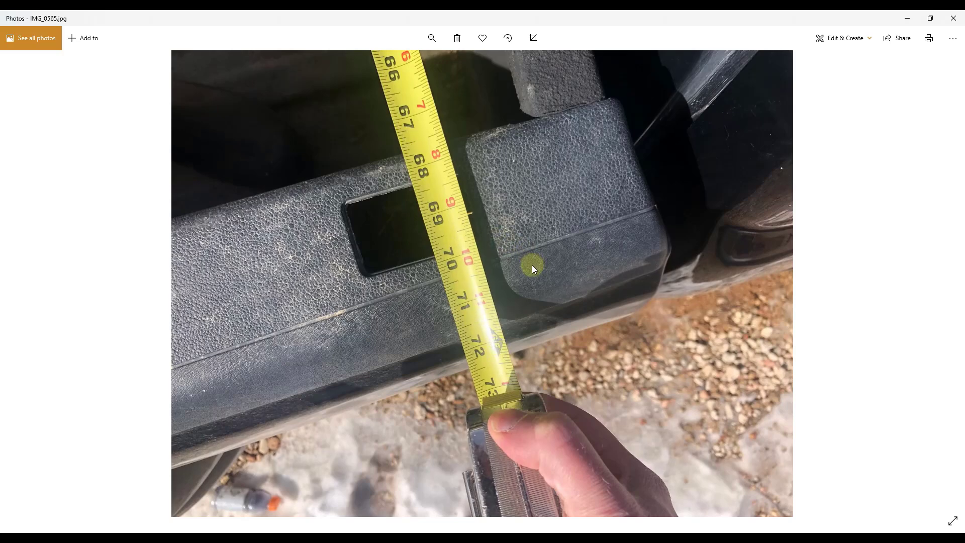
pyautogui.press('Left')
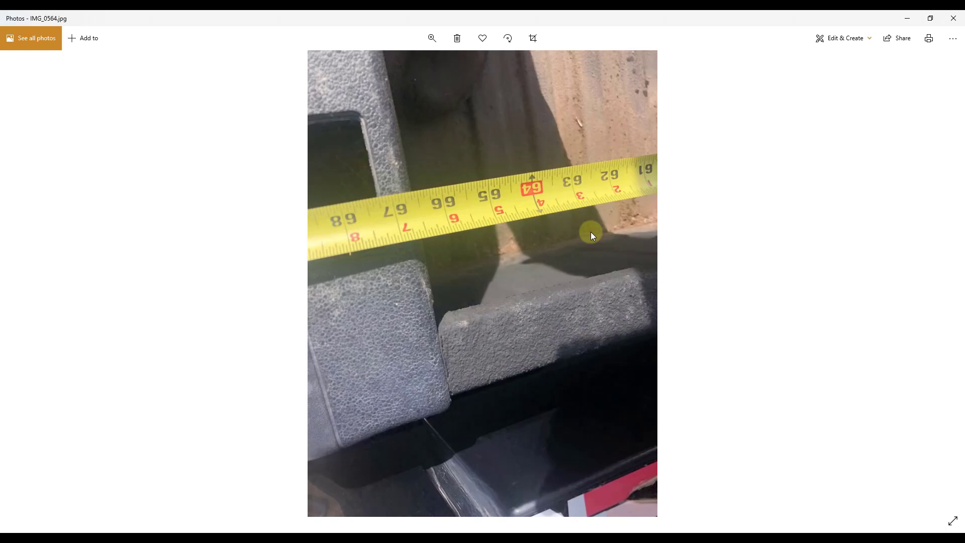
pyautogui.press('Left')
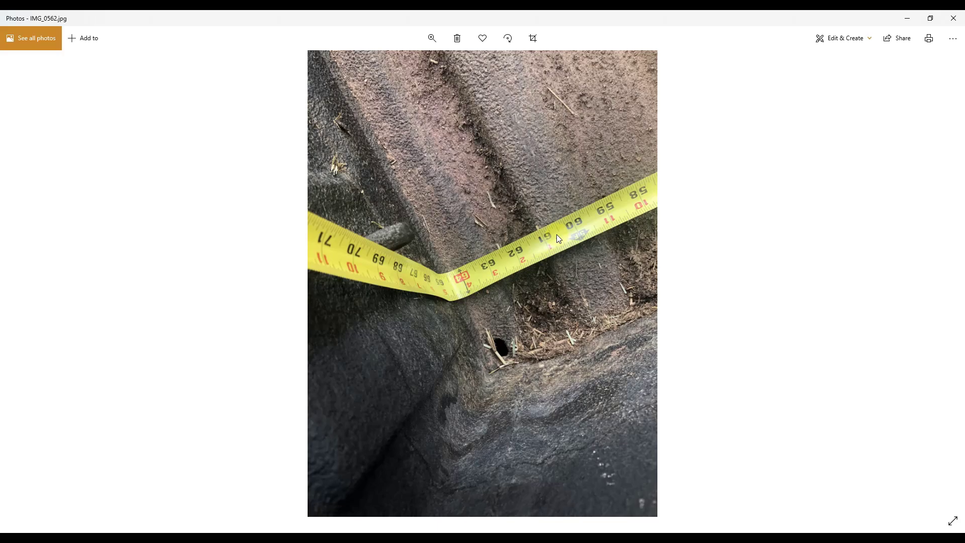
# - Back in SketchUp, draw a 64-inch edge and a 97-inch edge on the ground
pyautogui.click(906, 19)
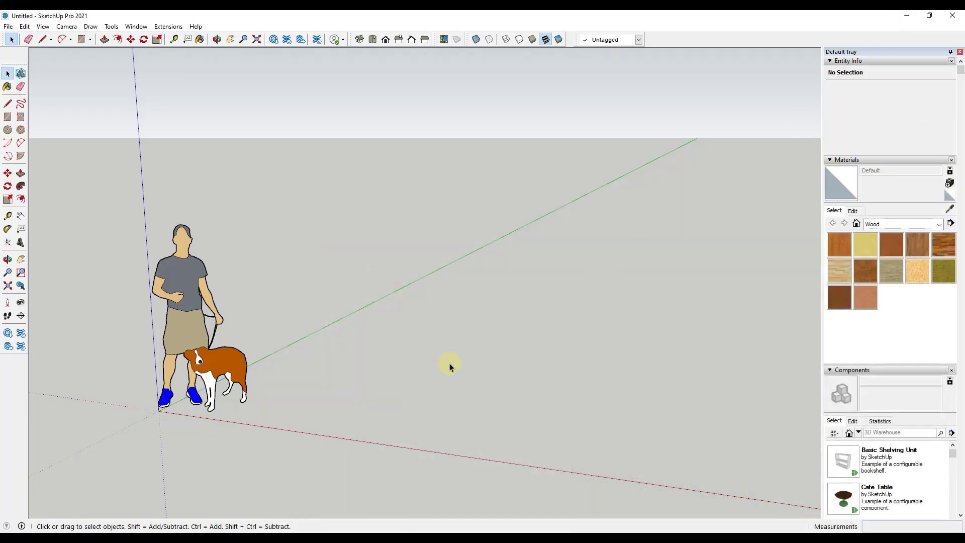
pyautogui.moveTo(449, 344); pyautogui.dragTo(457, 373, button='middle')
pyautogui.press('l')
pyautogui.click(399, 306)
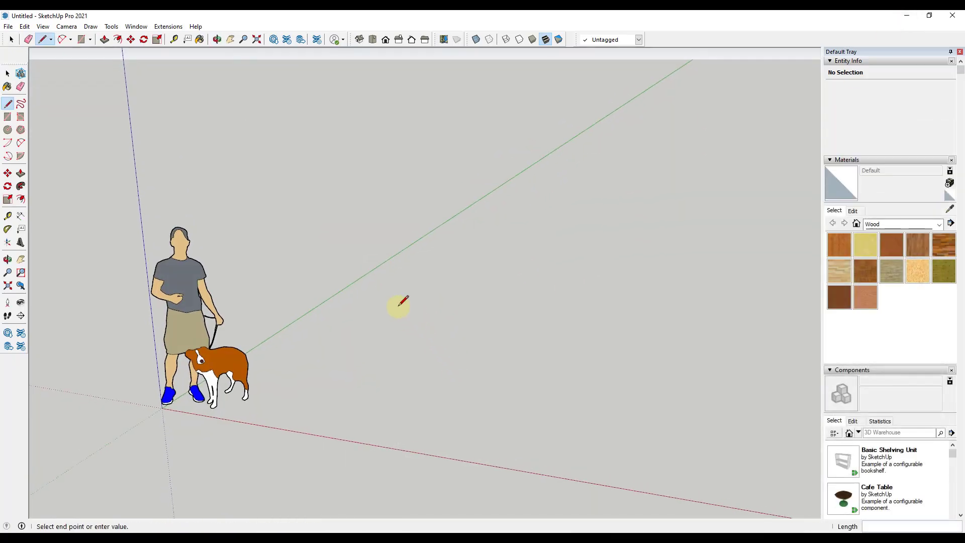
pyautogui.write('64.5')
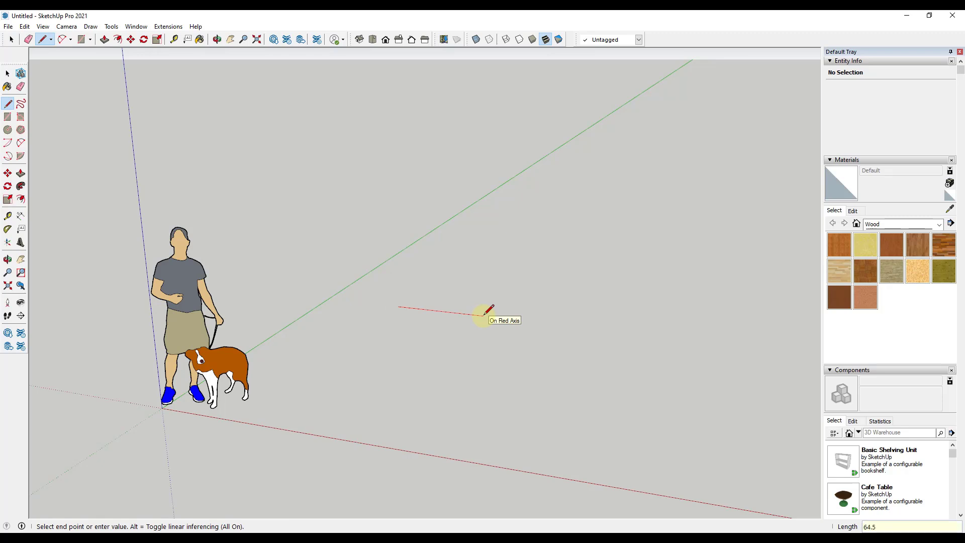
pyautogui.press('Return')
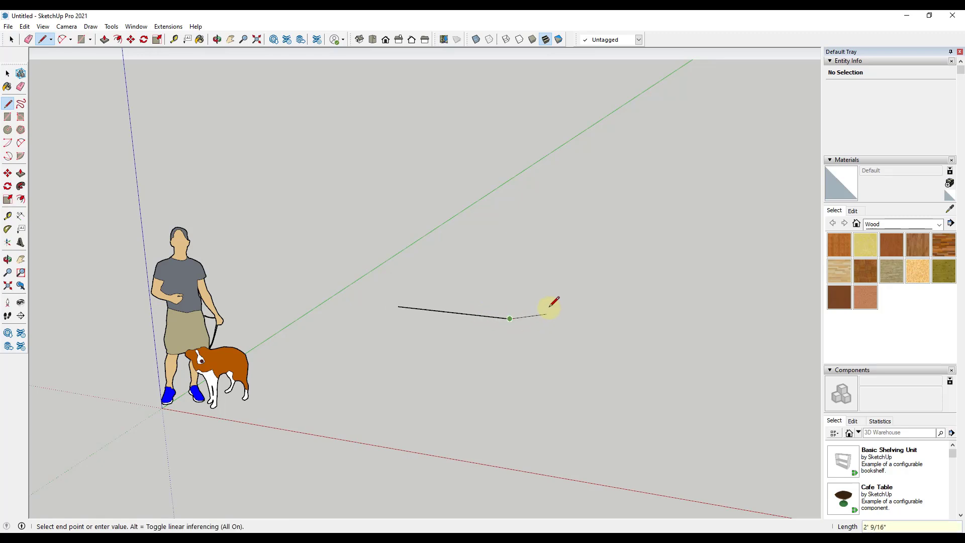
pyautogui.moveTo(550, 306); pyautogui.dragTo(525, 266, button='middle')
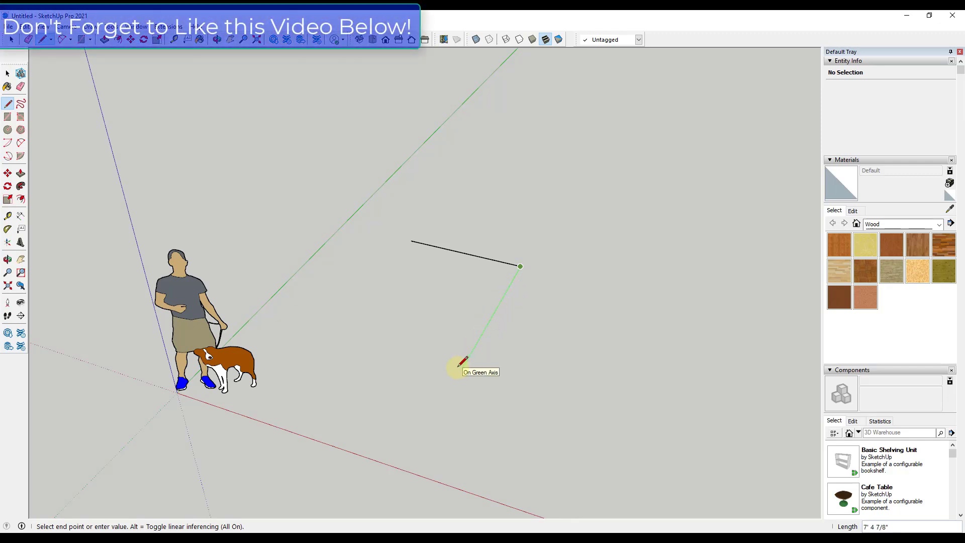
pyautogui.write('97.2')
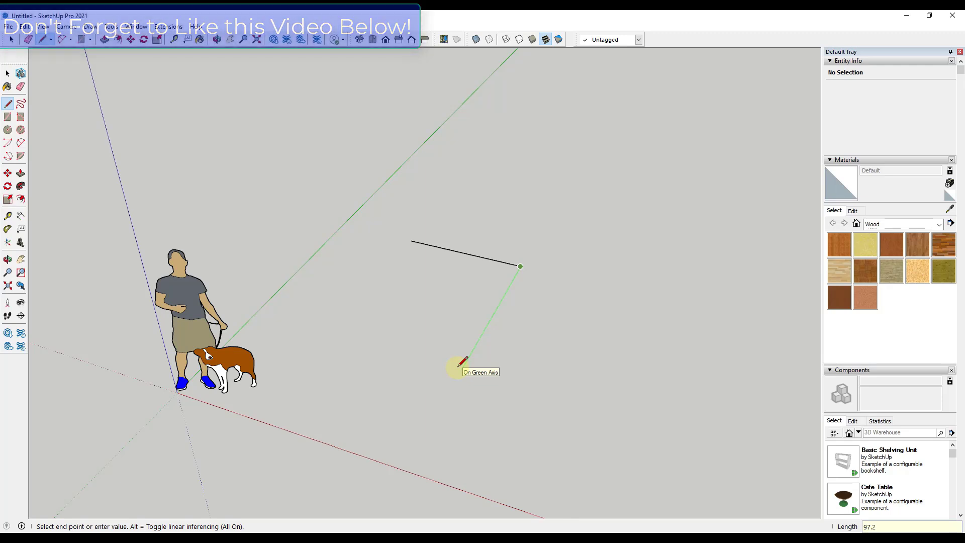
pyautogui.press('Return')
# - Fill the 64 by 97 inch rectangle face, then view the IMG_0560.jpg photo
pyautogui.press('r')
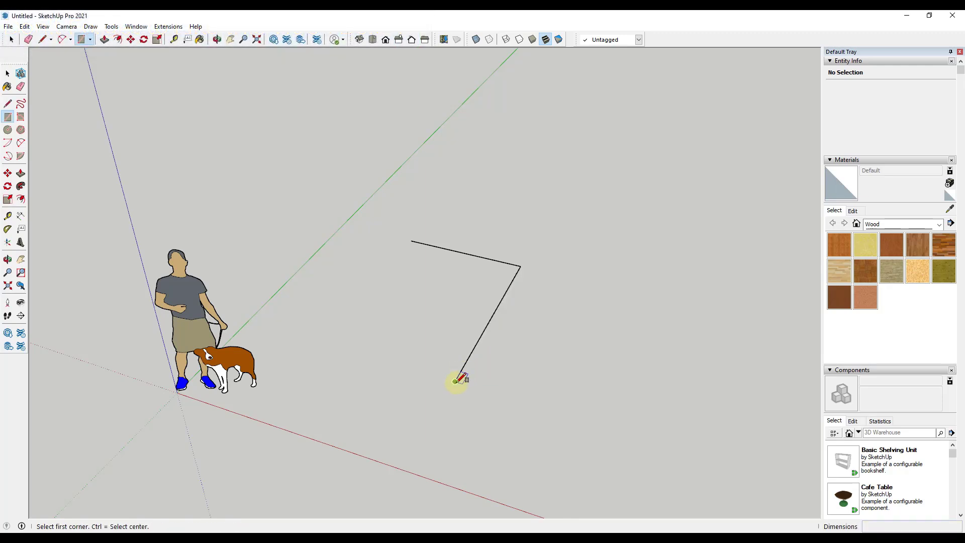
pyautogui.click(455, 379)
pyautogui.click(409, 241)
pyautogui.press('space')
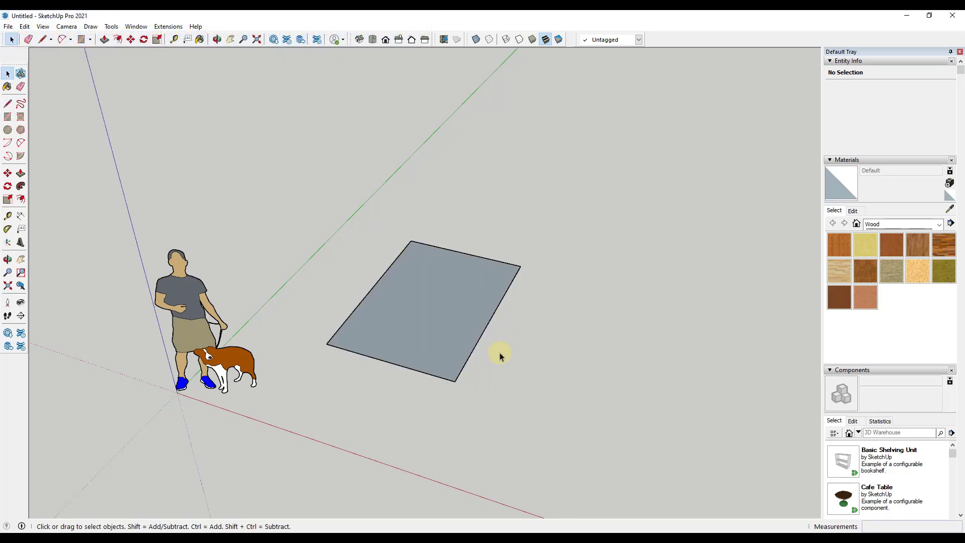
pyautogui.moveTo(498, 332); pyautogui.dragTo(445, 302, button='middle')
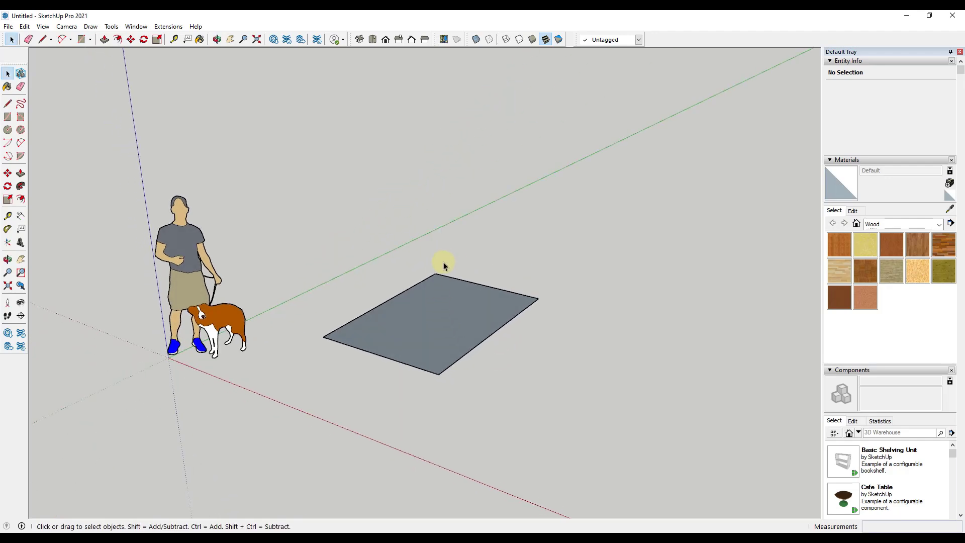
pyautogui.hotkey('alt', 'Tab')
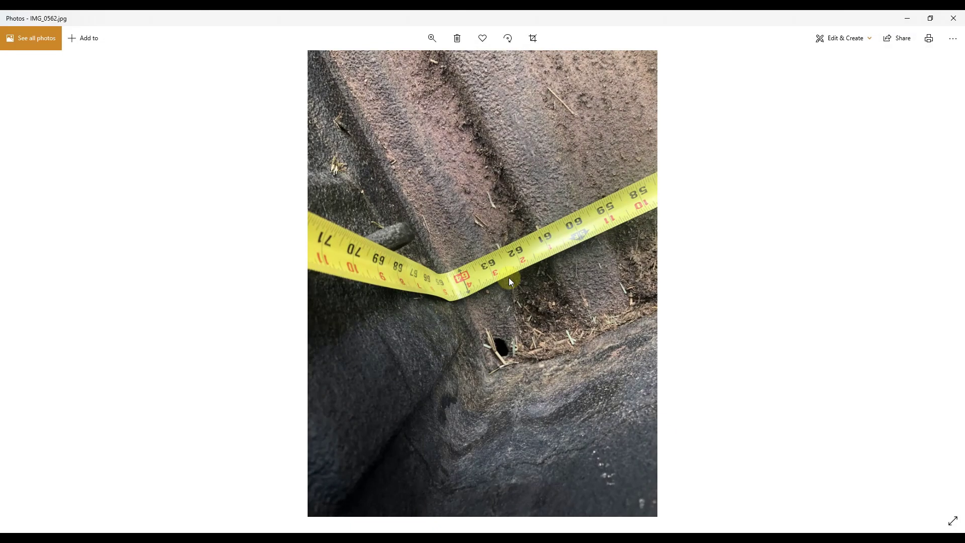
pyautogui.scroll(1, 508, 277)
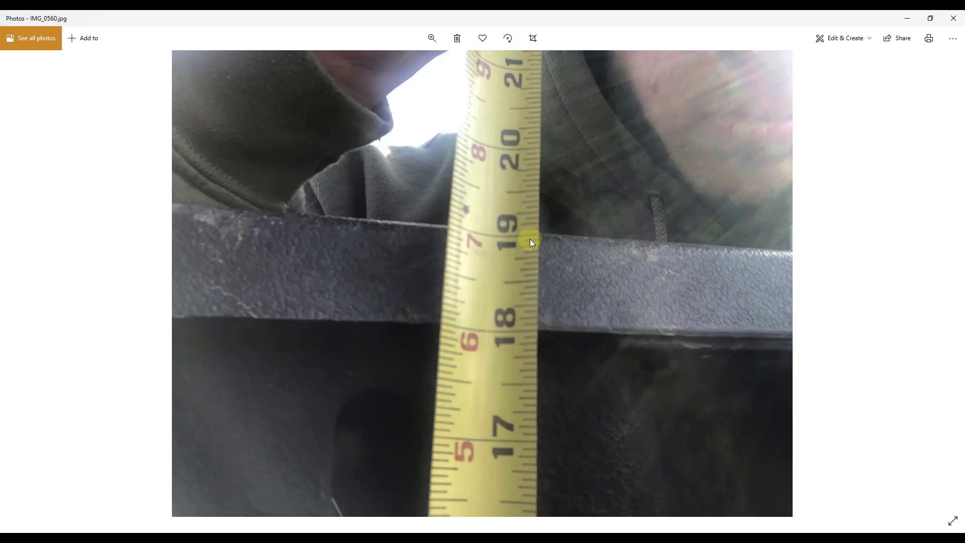
# - Extrude the rectangle 19 inches up into a box
pyautogui.click(907, 18)
pyautogui.press('p')
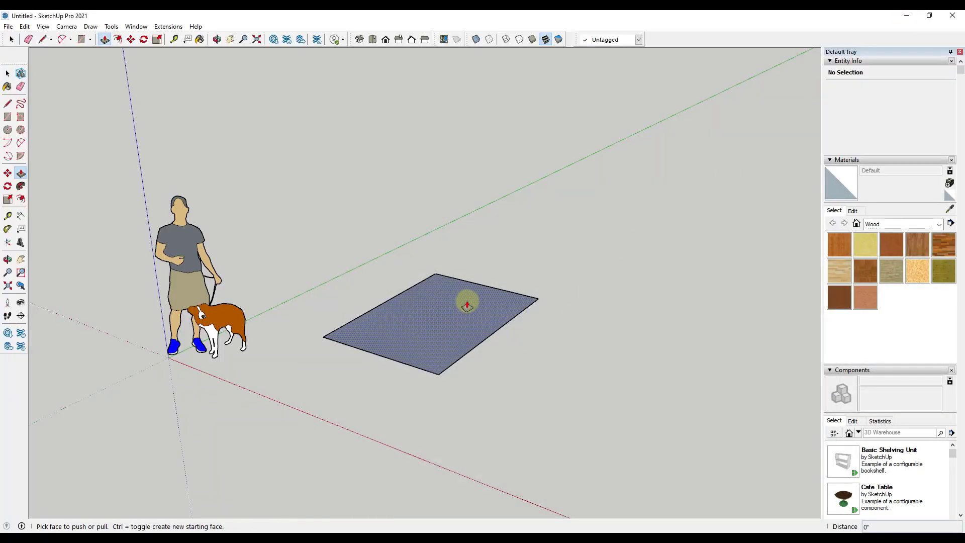
pyautogui.click(473, 314)
pyautogui.write('1')
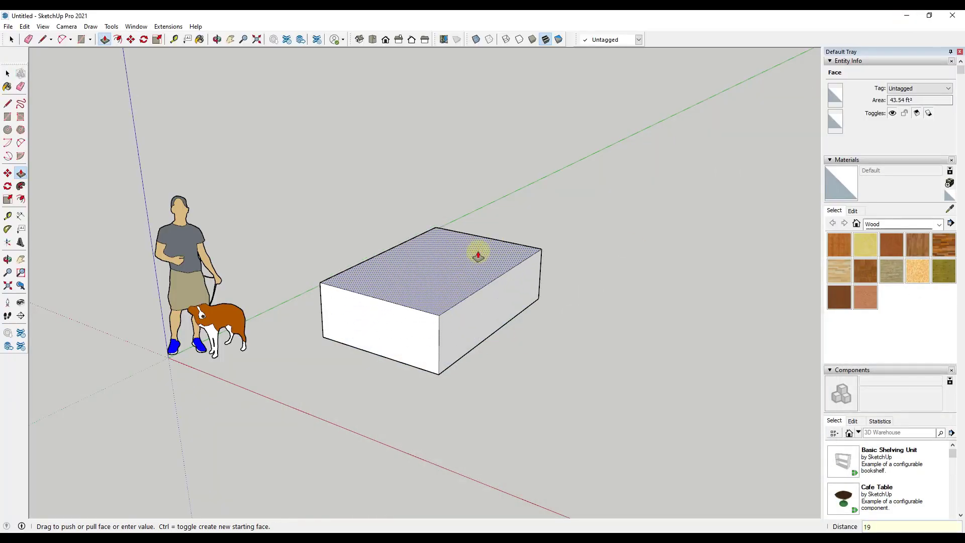
pyautogui.write('9')
pyautogui.press('Return')
pyautogui.press('space')
pyautogui.moveTo(403, 334)
pyautogui.mouseDown(button='middle')
pyautogui.moveTo(545, 328)
pyautogui.moveTo(593, 398)
pyautogui.moveTo(491, 370)
pyautogui.moveTo(467, 308)
pyautogui.moveTo(427, 297)
pyautogui.moveTo(403, 334)
pyautogui.mouseUp(button='middle')
pyautogui.scroll(2, 453, 297)
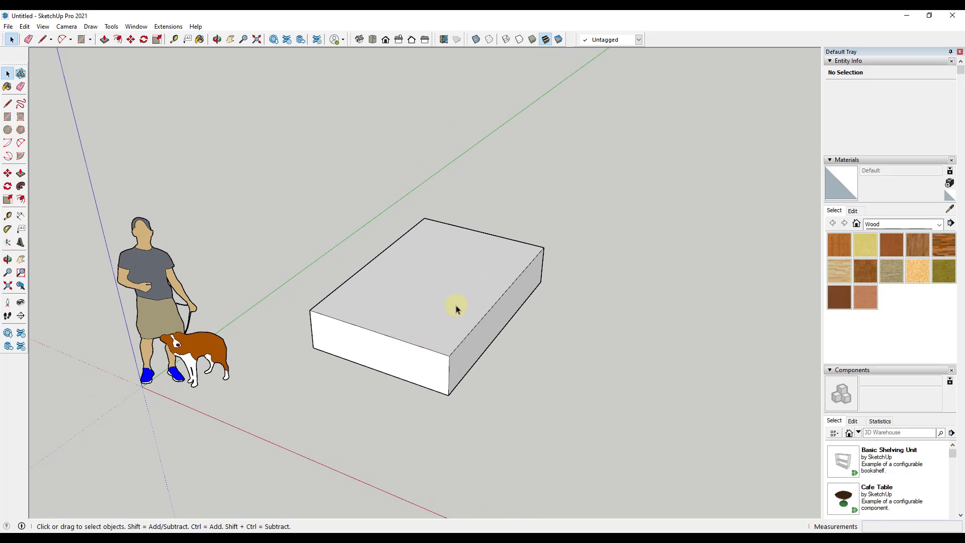
# - Erase the box's top to open it into a tray
pyautogui.press('e')
pyautogui.click(406, 343)
pyautogui.press('space')
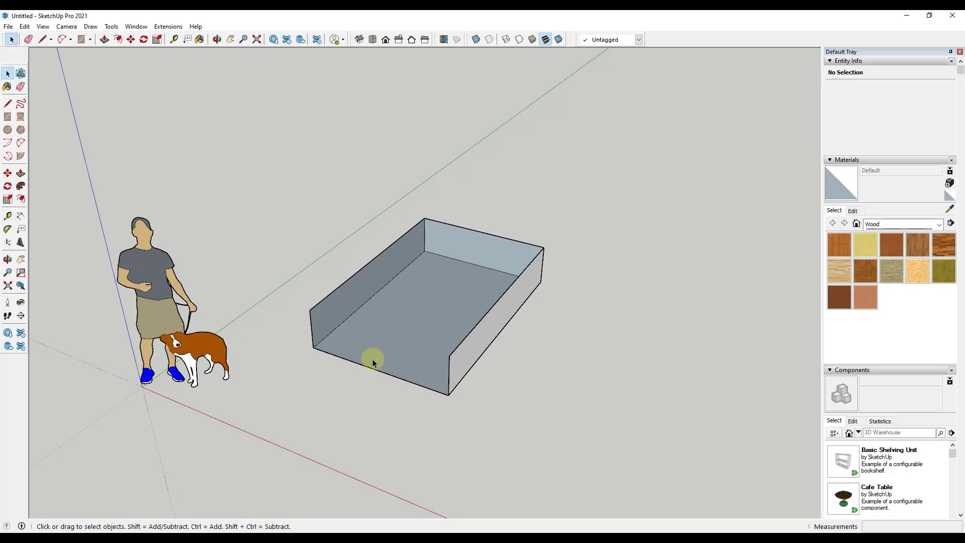
pyautogui.moveTo(372, 359)
pyautogui.mouseDown(button='middle')
pyautogui.moveTo(588, 323)
pyautogui.moveTo(862, 320)
pyautogui.moveTo(564, 323)
pyautogui.moveTo(521, 295)
pyautogui.mouseUp(button='middle')
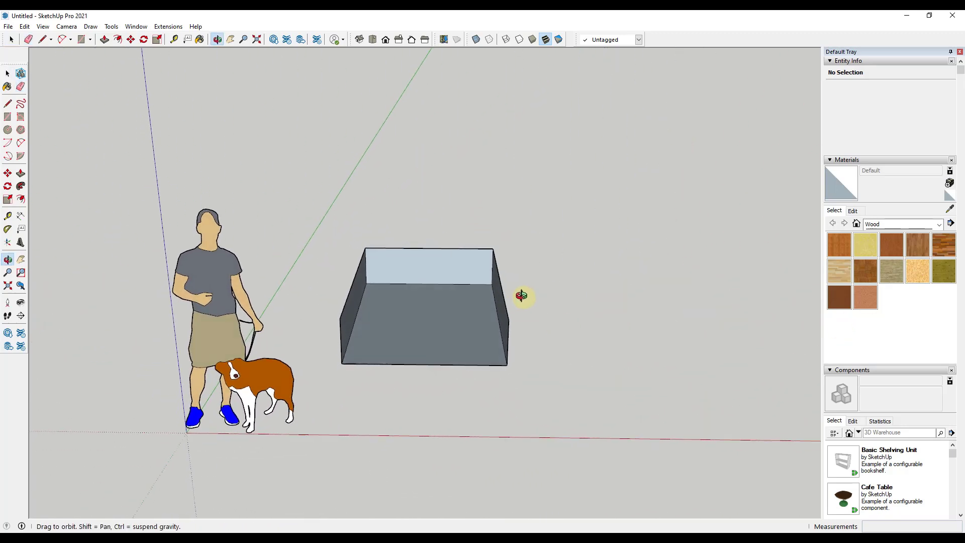
# - Reverse the tray's faces so the back wall shows its white front face, then deselect
pyautogui.press('space')
pyautogui.moveTo(309, 209); pyautogui.dragTo(508, 345)
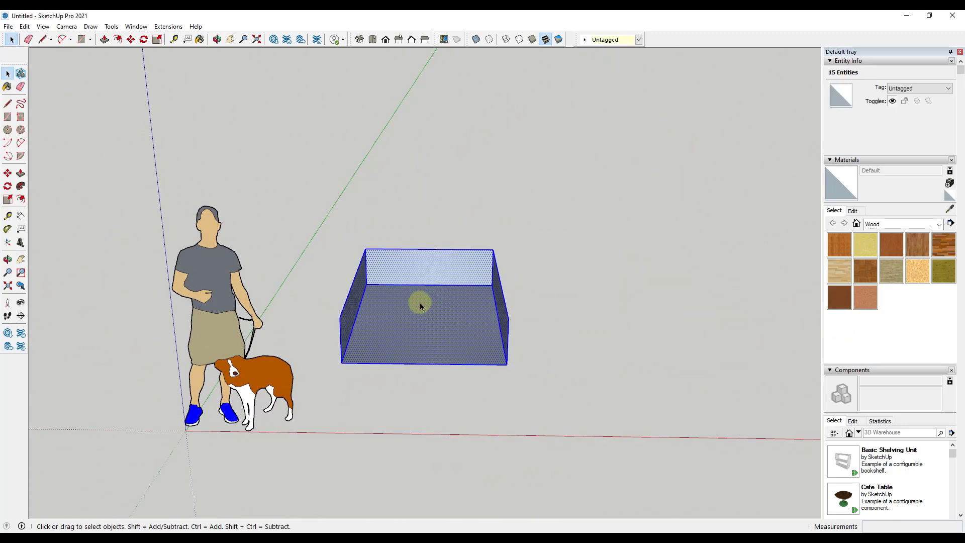
pyautogui.rightClick(433, 312)
pyautogui.click(494, 423)
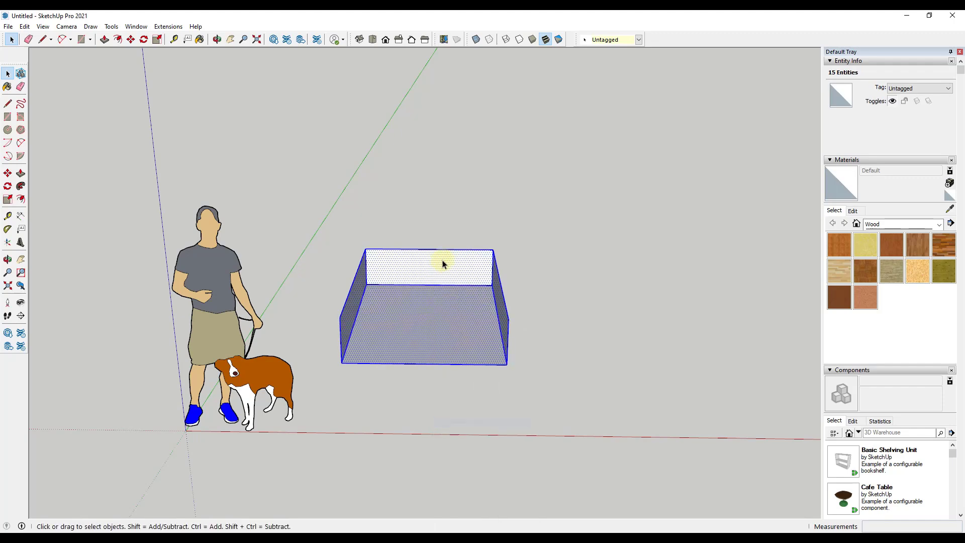
pyautogui.moveTo(442, 261); pyautogui.dragTo(457, 279, button='middle')
pyautogui.scroll(2, 457, 279)
pyautogui.scroll(2, 478, 281)
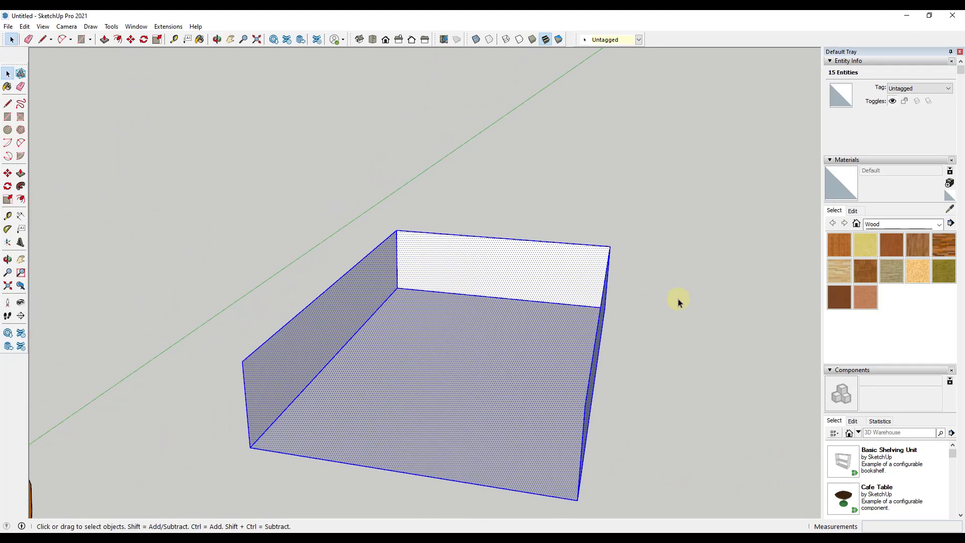
pyautogui.click(671, 294)
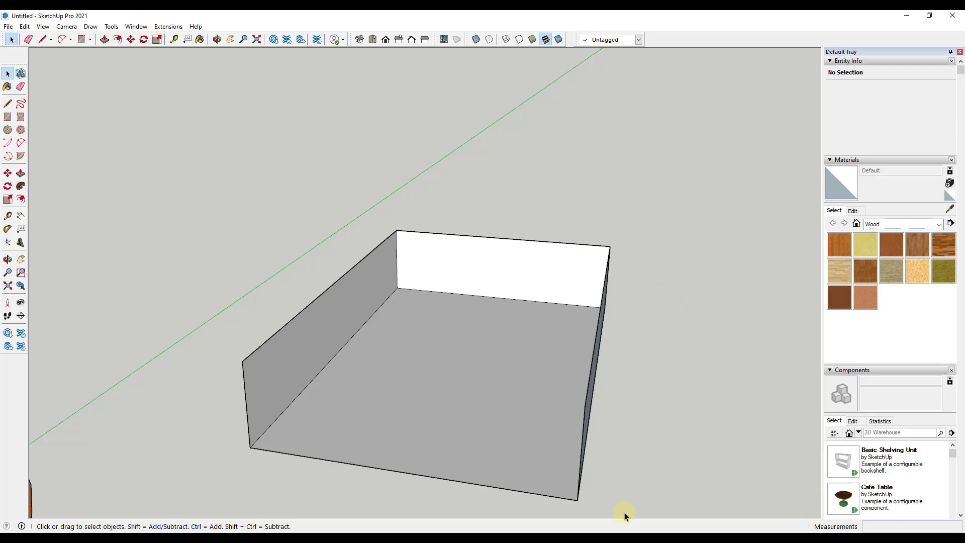
# - Look over the truck tape-measure photos in Photos, then minimize it
pyautogui.click(750, 531)
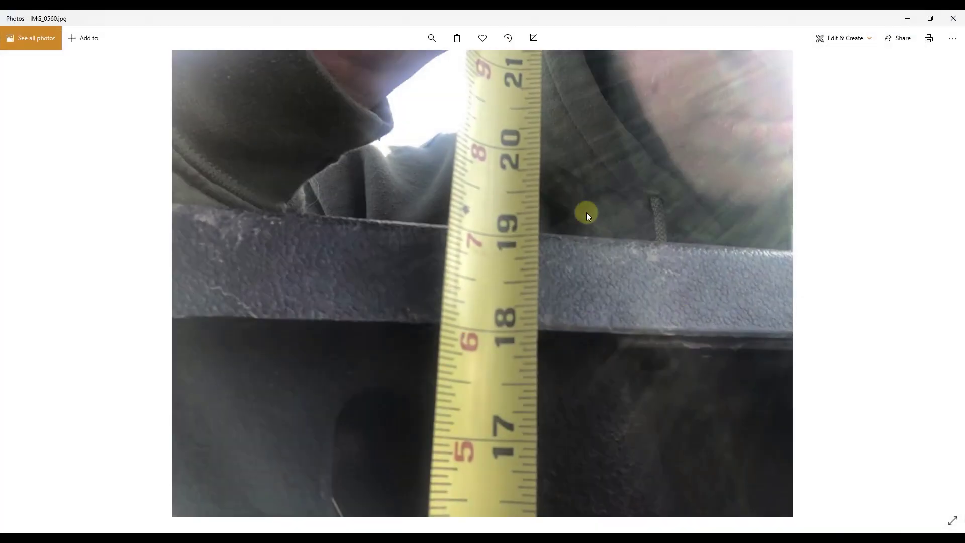
pyautogui.scroll(-1, 595, 275)
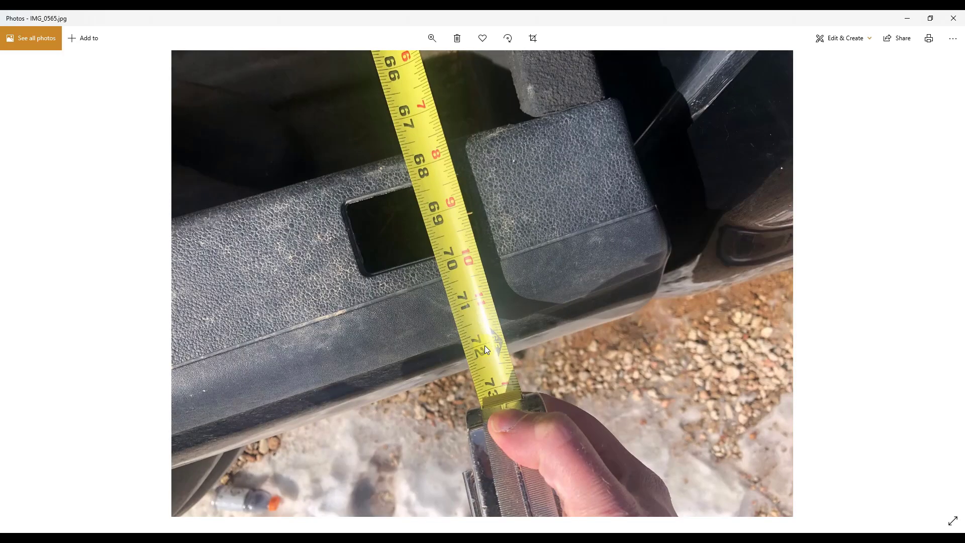
pyautogui.click(907, 18)
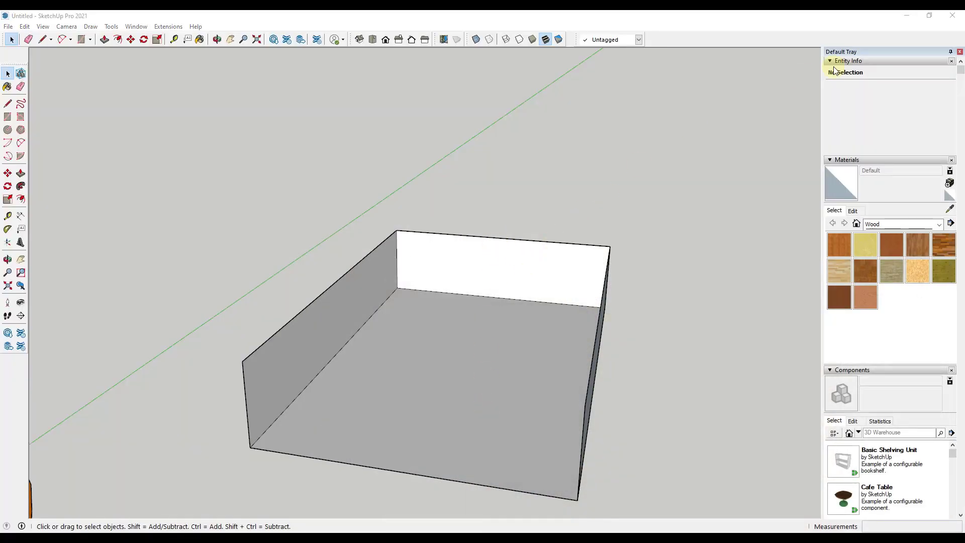
# - Extend the back top edge and close a 3 3/4-inch lip face on the left wall
pyautogui.press('l')
pyautogui.click(499, 238)
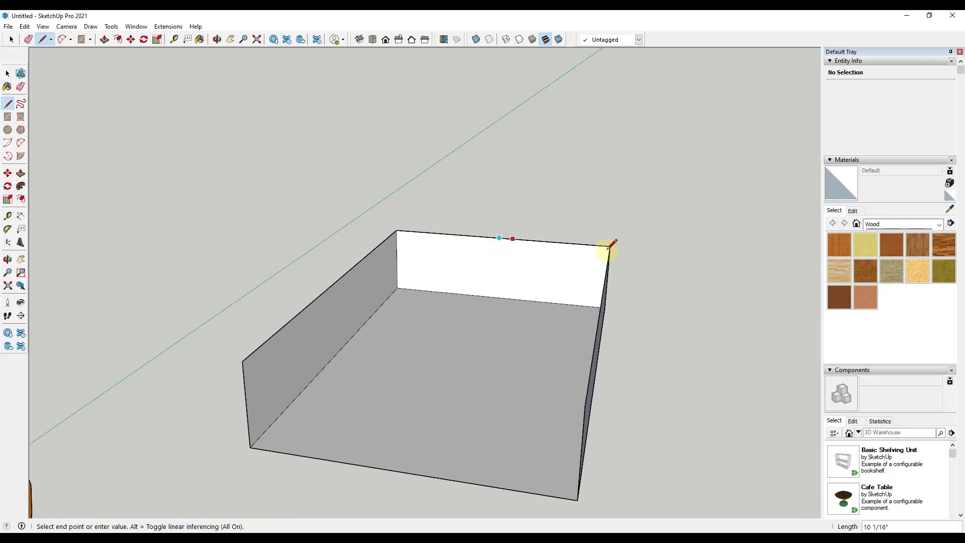
pyautogui.write('36')
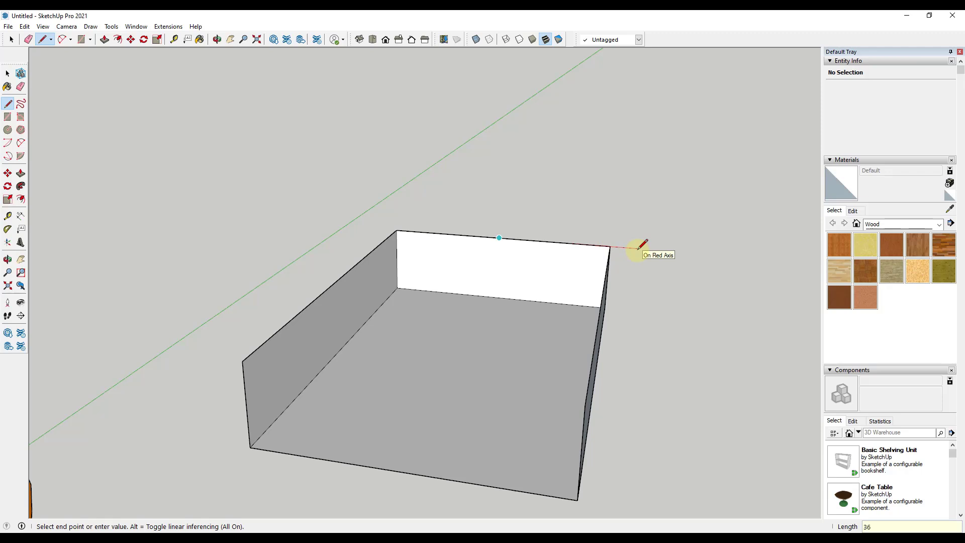
pyautogui.press('Return')
pyautogui.press('Escape')
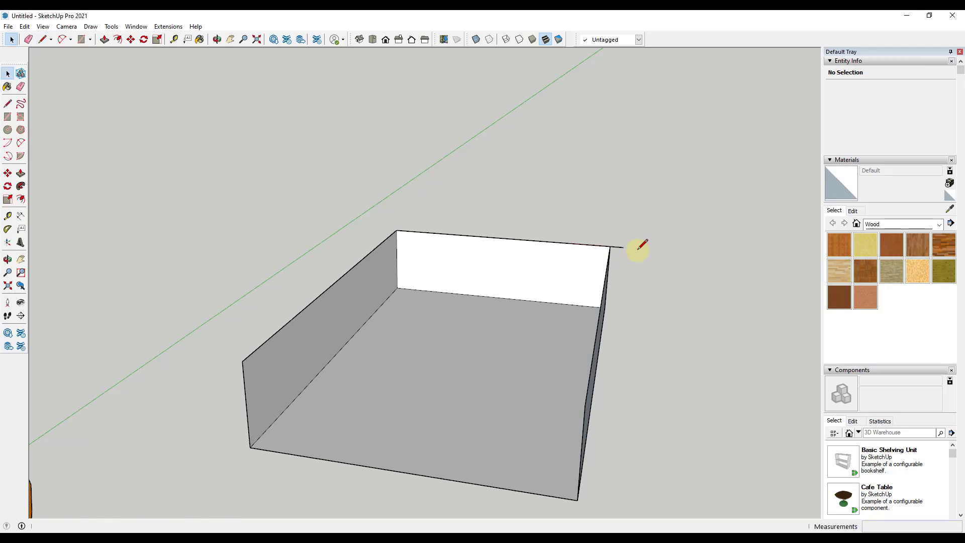
pyautogui.click(499, 237)
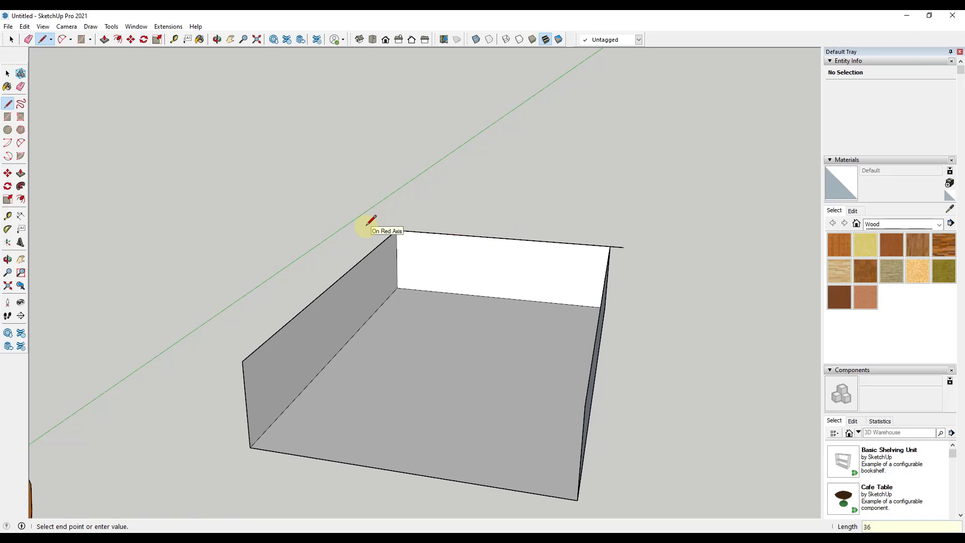
pyautogui.click(385, 229)
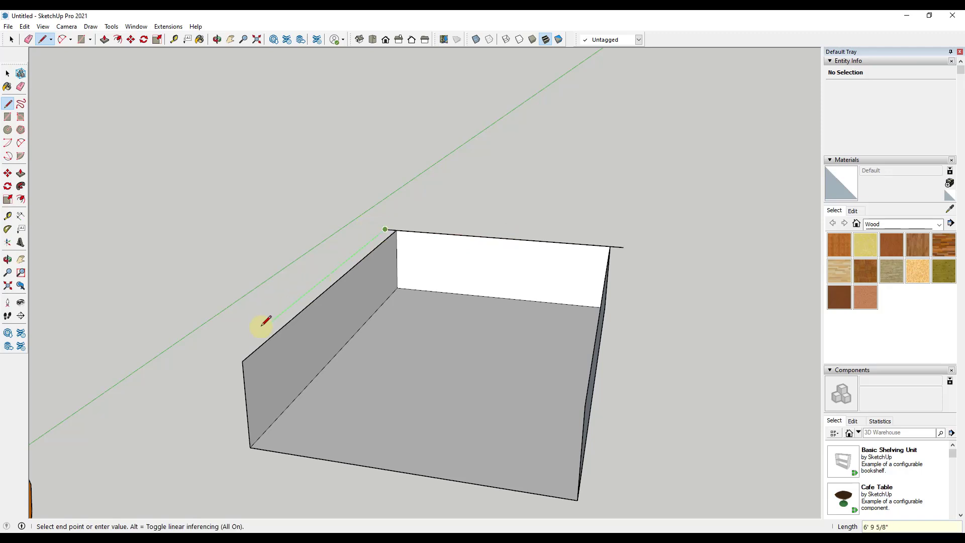
pyautogui.click(243, 361)
pyautogui.click(243, 361)
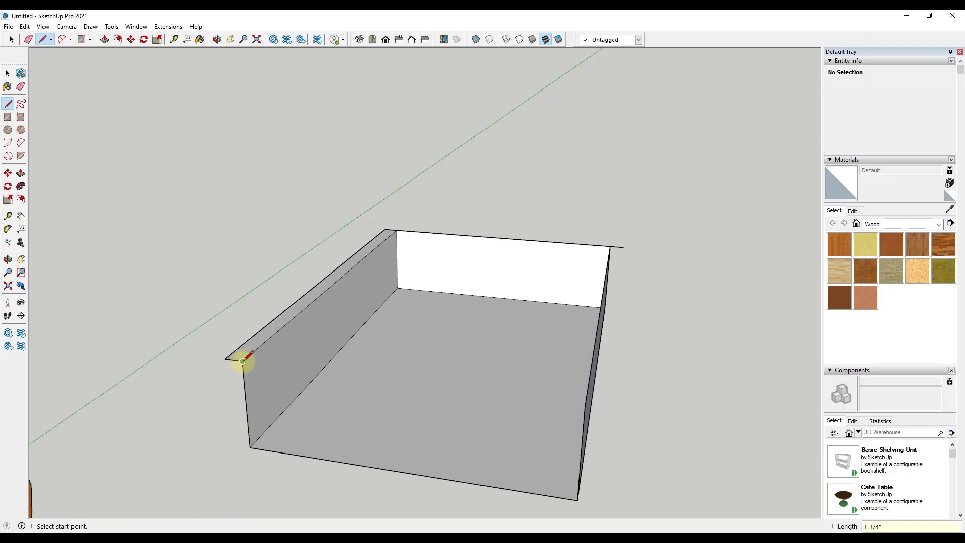
pyautogui.press('space')
# - Close the matching lip face on the right wall and inspect both lips
pyautogui.press('l')
pyautogui.click(623, 247)
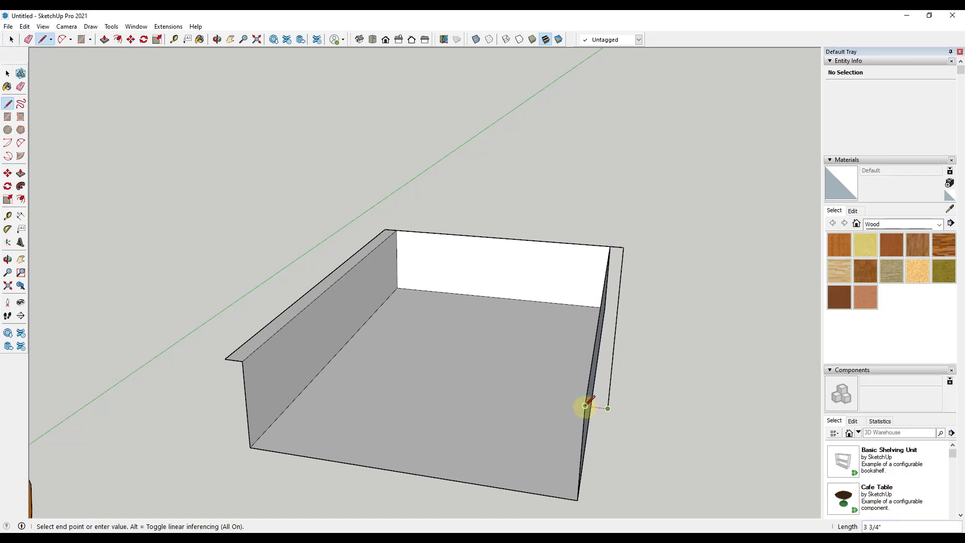
pyautogui.click(585, 412)
pyautogui.moveTo(586, 411); pyautogui.dragTo(525, 270, button='middle')
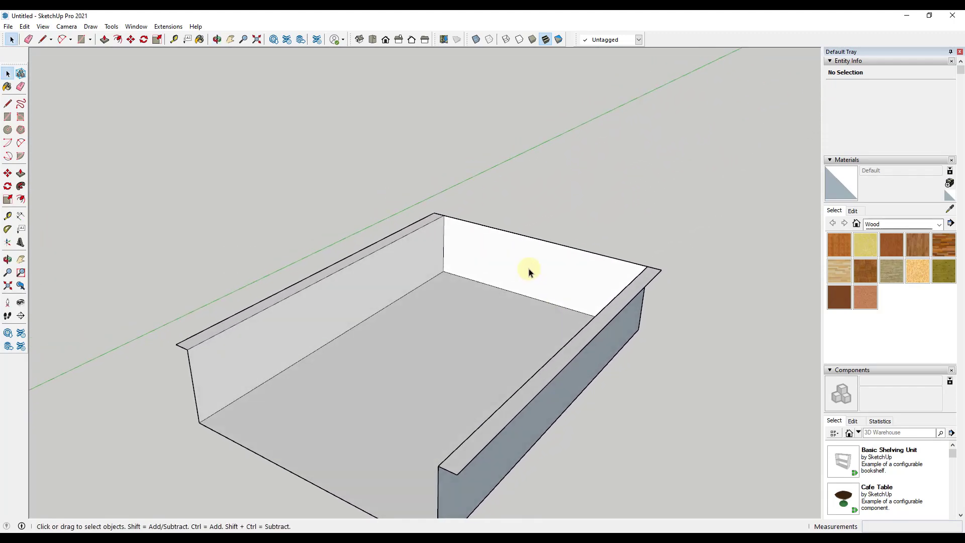
pyautogui.scroll(2, 630, 258)
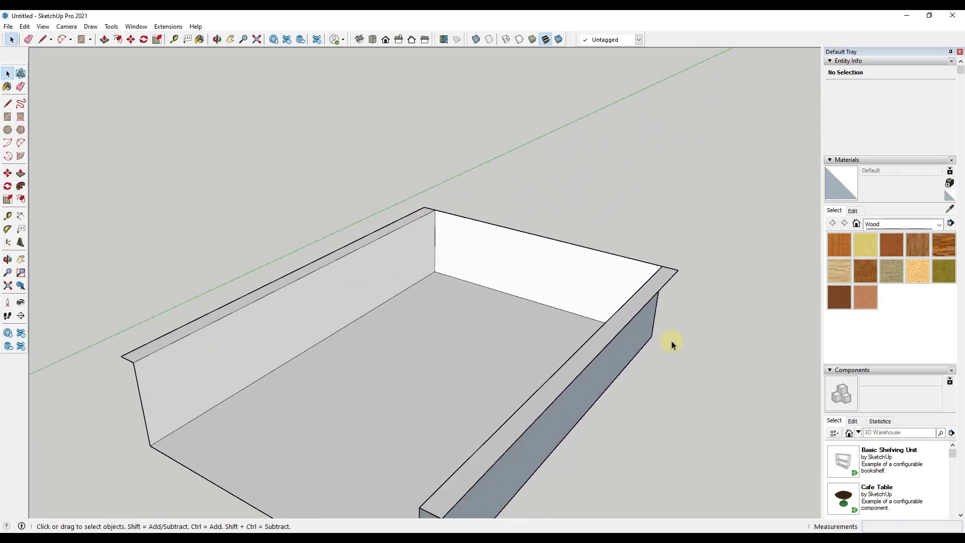
pyautogui.scroll(-4, 689, 271)
# - Make the whole lipped tray into a single group
pyautogui.moveTo(280, 171); pyautogui.dragTo(749, 480)
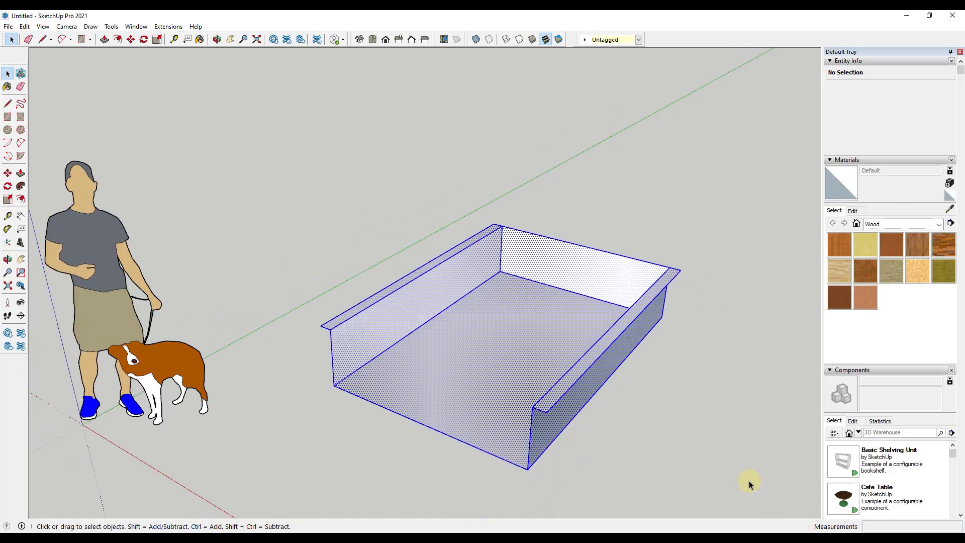
pyautogui.rightClick(559, 329)
pyautogui.click(603, 196)
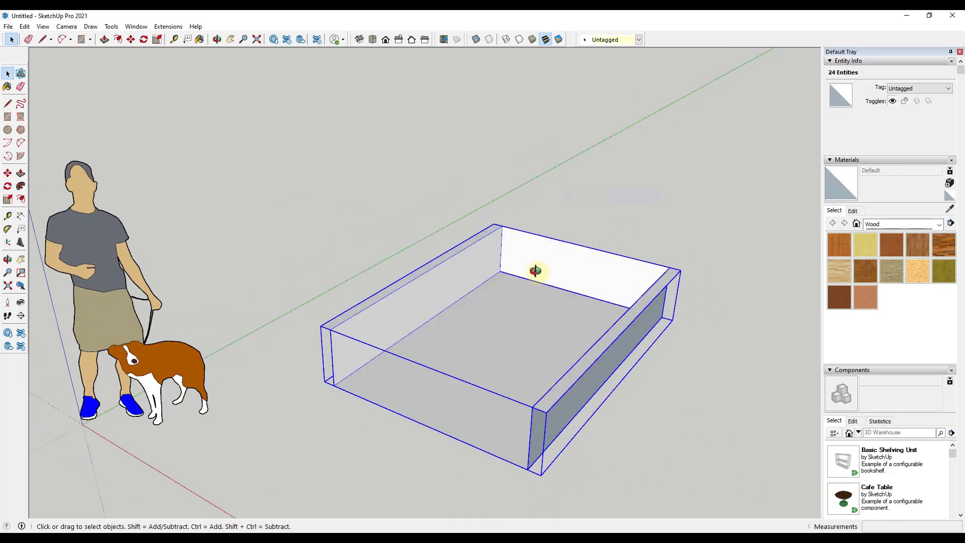
pyautogui.scroll(4, 581, 269)
pyautogui.scroll(1, 422, 211)
pyautogui.scroll(2, 713, 262)
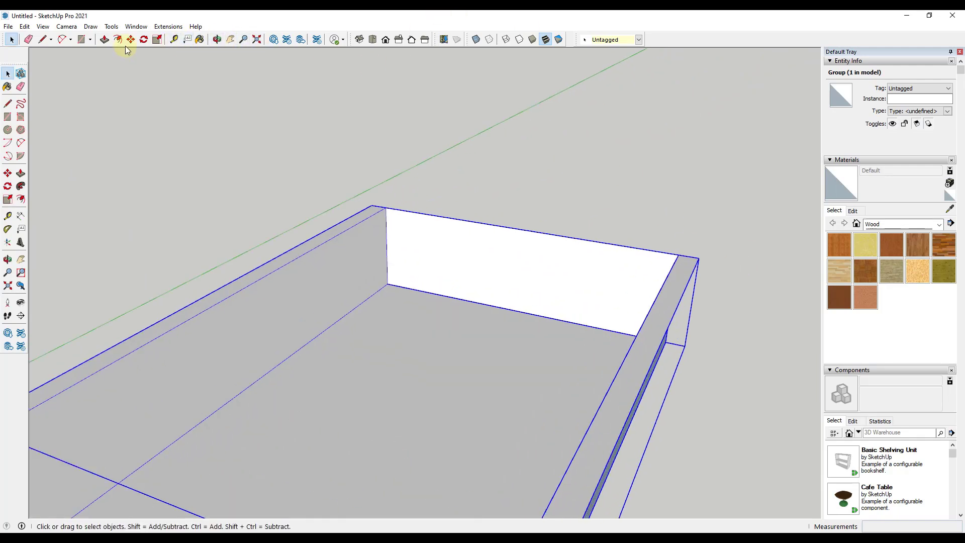
# - Dimension the lip width at 3 3/4 inches, then erase the dimension
pyautogui.click(20, 216)
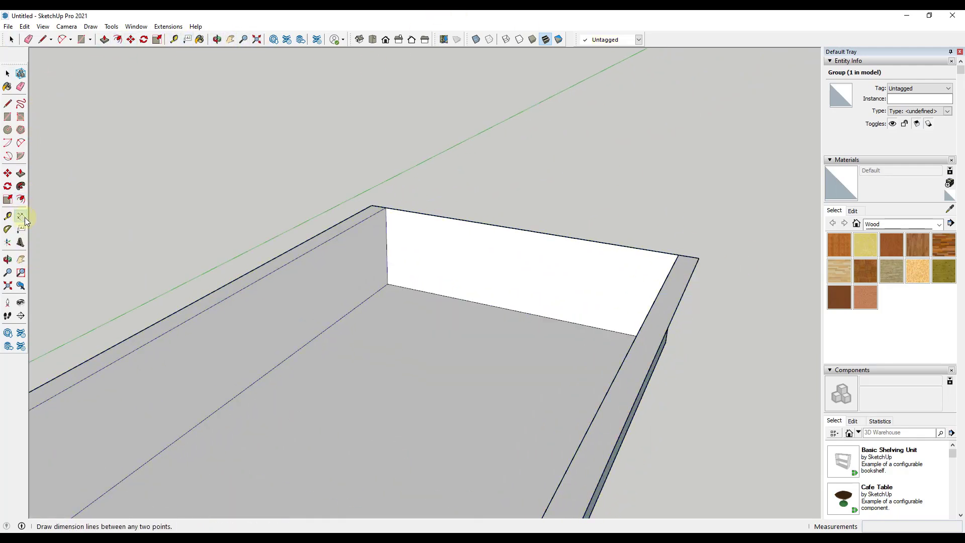
pyautogui.click(678, 256)
pyautogui.click(698, 257)
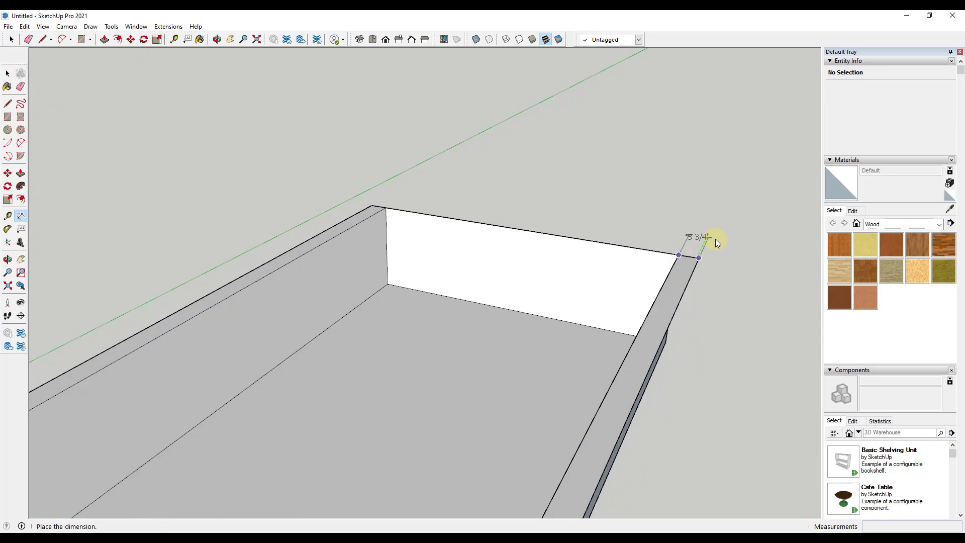
pyautogui.click(713, 239)
pyautogui.press('space')
pyautogui.scroll(-1, 728, 244)
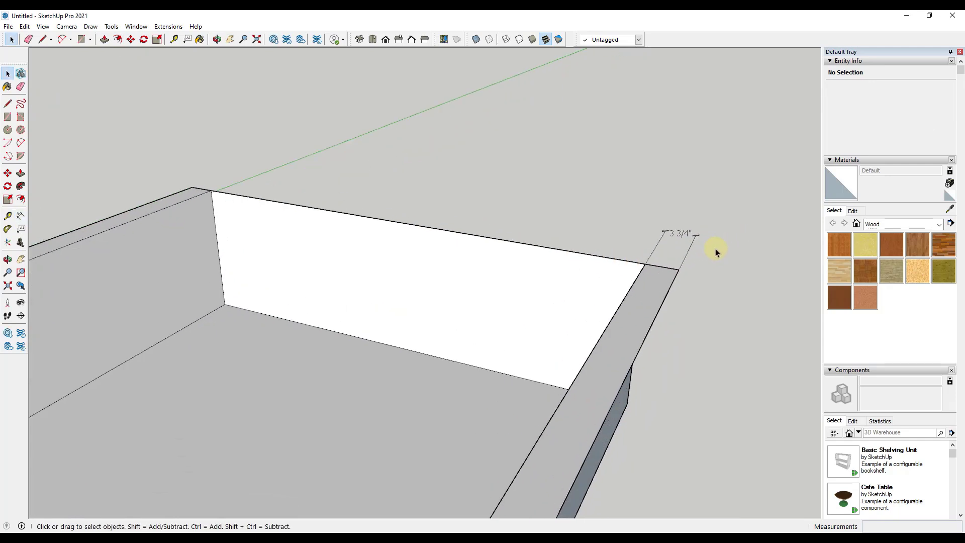
pyautogui.scroll(-3, 715, 248)
pyautogui.press('e')
pyautogui.click(699, 237)
pyautogui.press('space')
pyautogui.scroll(-2, 653, 221)
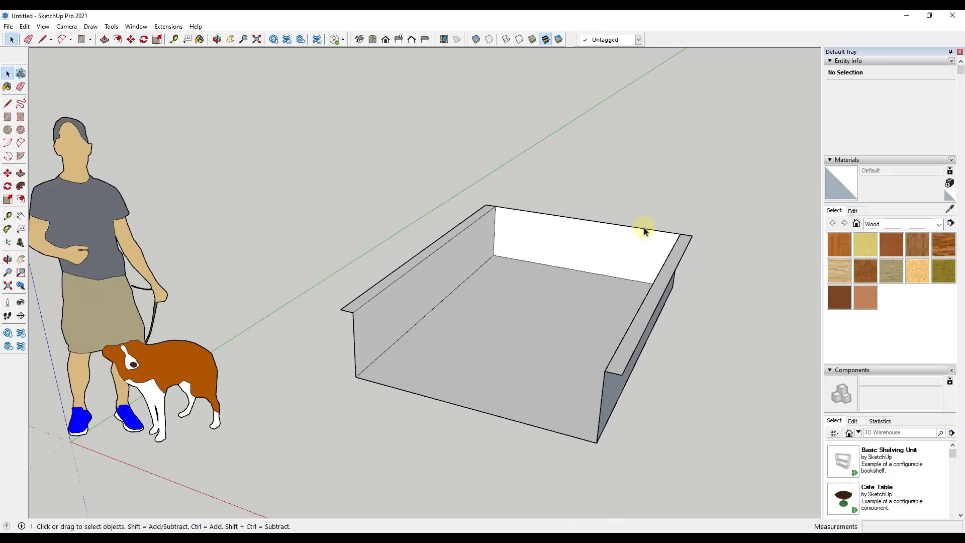
pyautogui.moveTo(642, 224)
pyautogui.mouseDown(button='middle')
pyautogui.moveTo(627, 213)
pyautogui.moveTo(663, 208)
pyautogui.mouseUp(button='middle')
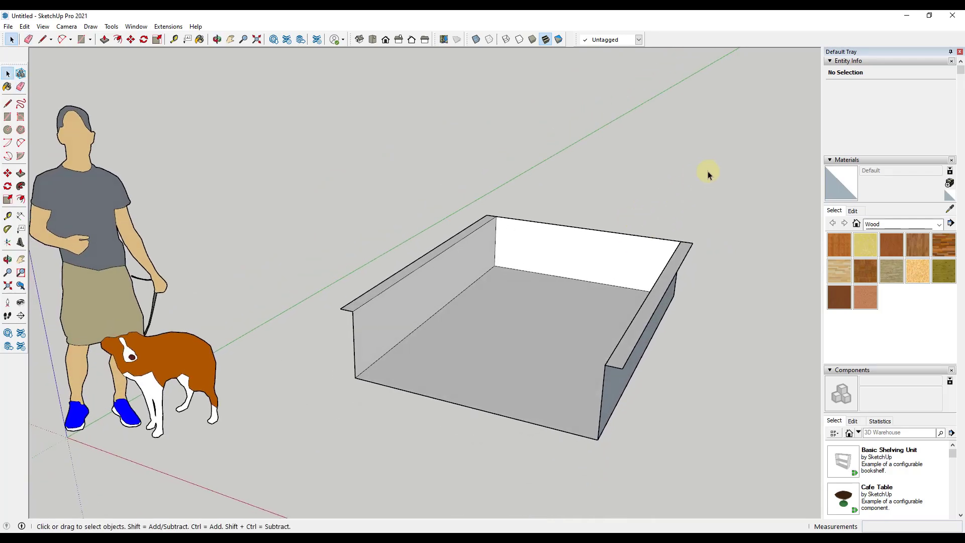
pyautogui.scroll(-2, 586, 256)
pyautogui.scroll(3, 587, 251)
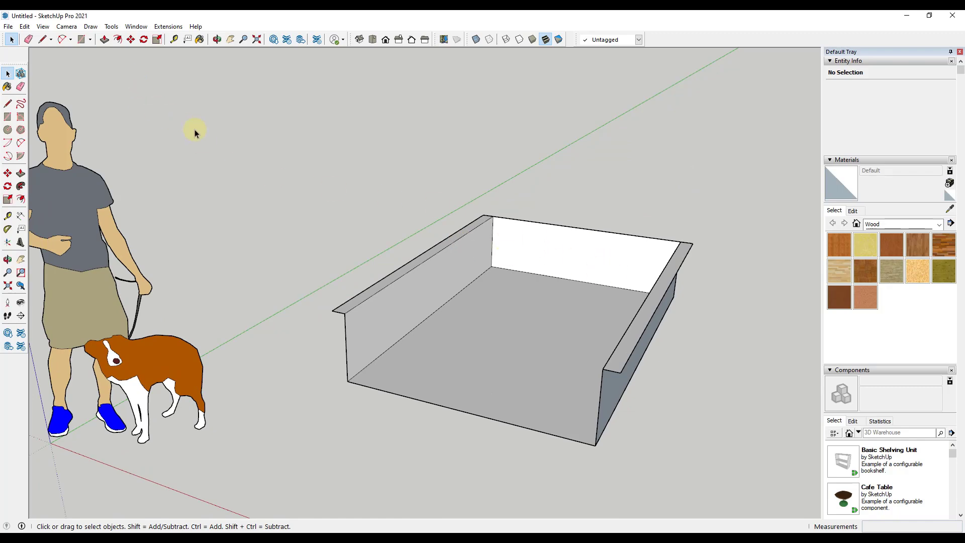
# - Import Truck Box.png and place it upright starting at the bed's corner
pyautogui.click(8, 27)
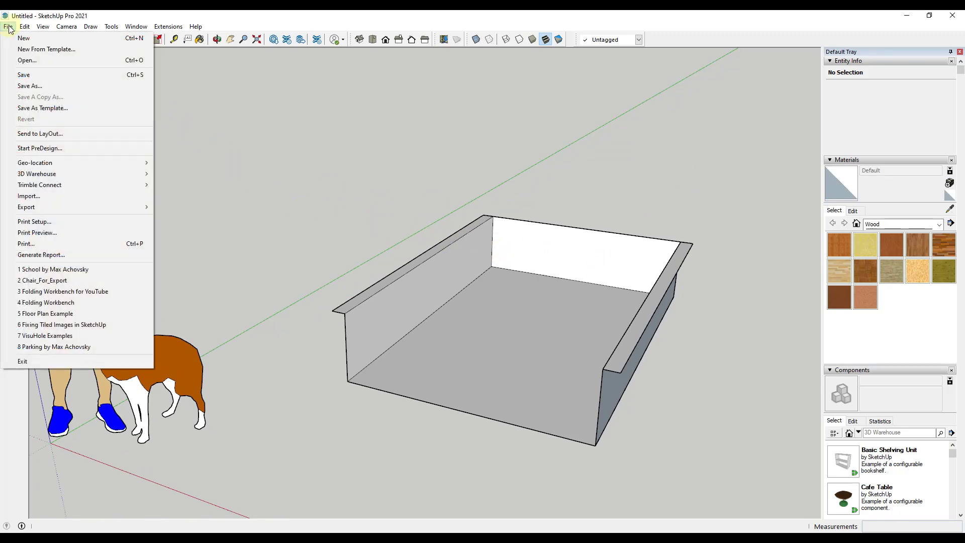
pyautogui.moveTo(24, 26)
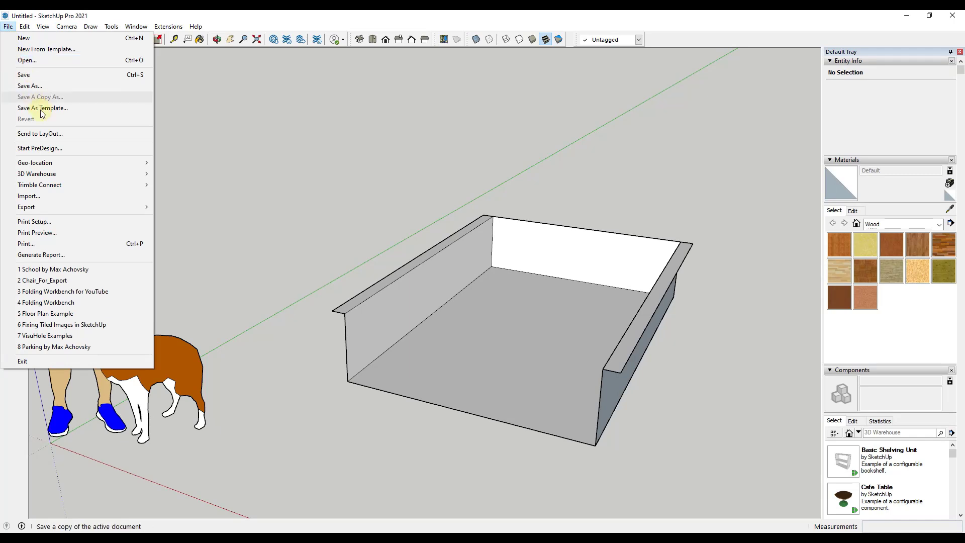
pyautogui.click(57, 198)
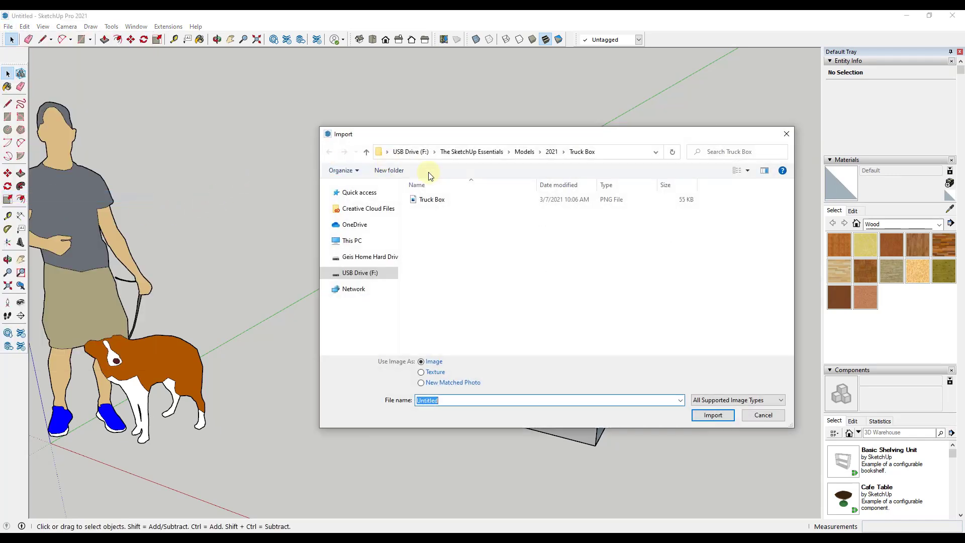
pyautogui.doubleClick(427, 200)
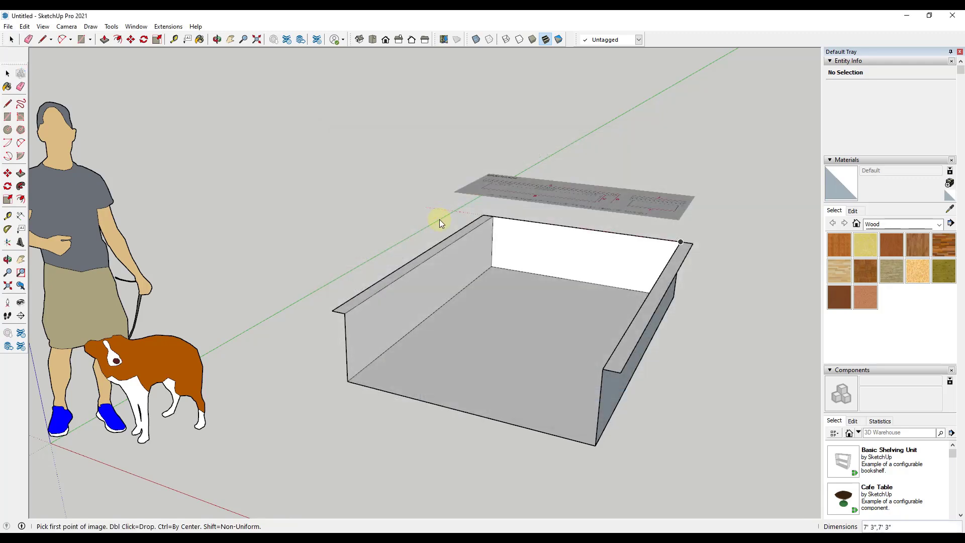
pyautogui.click(491, 266)
pyautogui.click(794, 128)
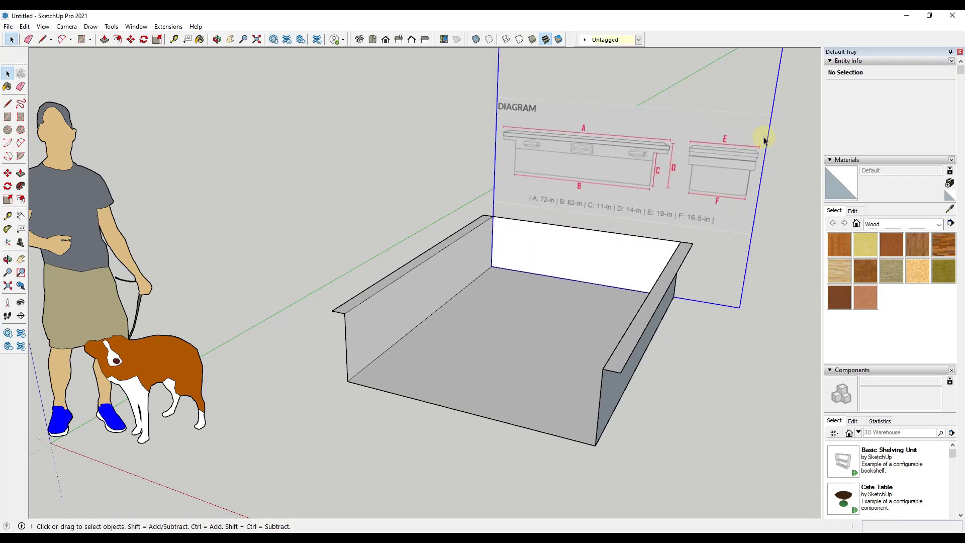
# - Move the Truck Box diagram image to the right of the bed
pyautogui.scroll(5, 632, 162)
pyautogui.moveTo(632, 161)
pyautogui.mouseDown(button='middle')
pyautogui.moveTo(425, 155)
pyautogui.moveTo(549, 134)
pyautogui.moveTo(578, 144)
pyautogui.moveTo(456, 149)
pyautogui.moveTo(573, 144)
pyautogui.moveTo(530, 165)
pyautogui.mouseUp(button='middle')
pyautogui.scroll(-2, 531, 161)
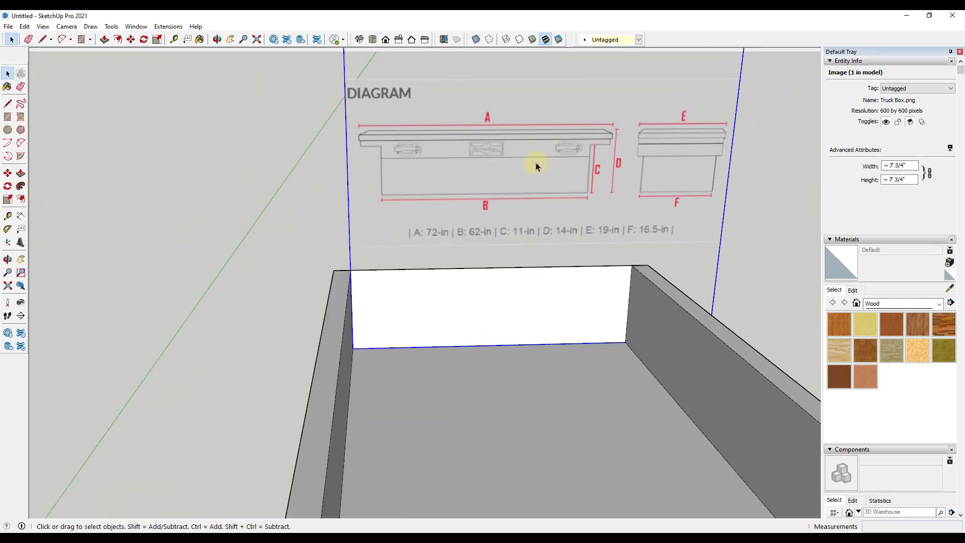
pyautogui.scroll(-4, 453, 200)
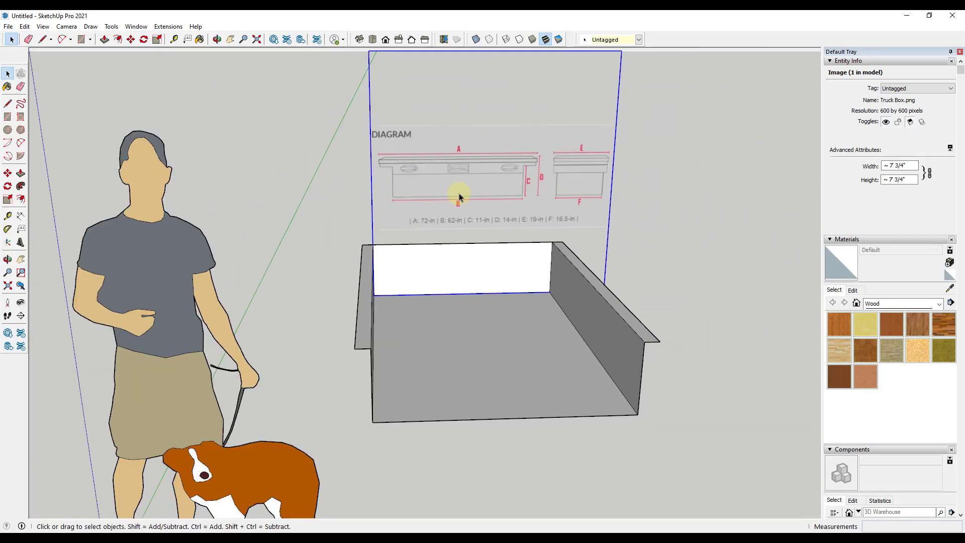
pyautogui.scroll(3, 461, 195)
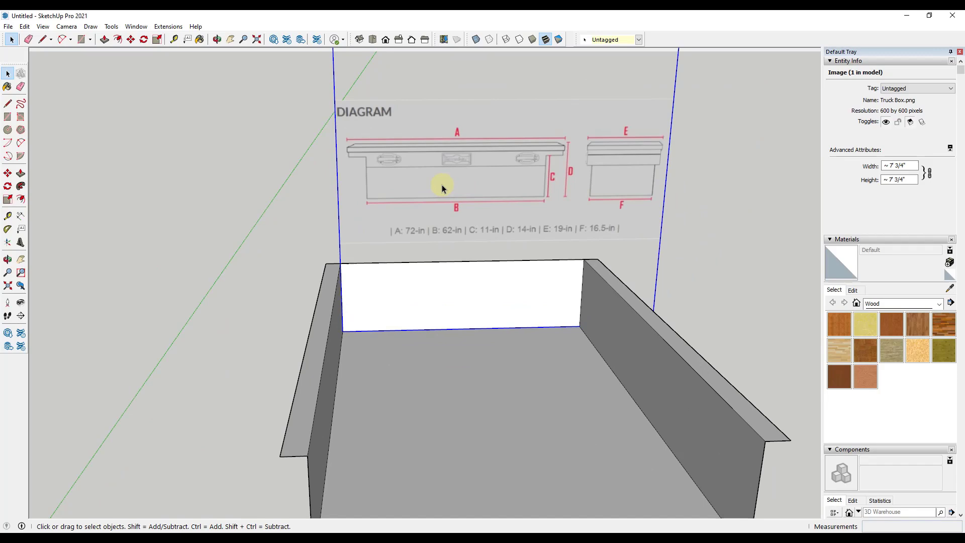
pyautogui.moveTo(442, 185); pyautogui.dragTo(479, 199, button='middle')
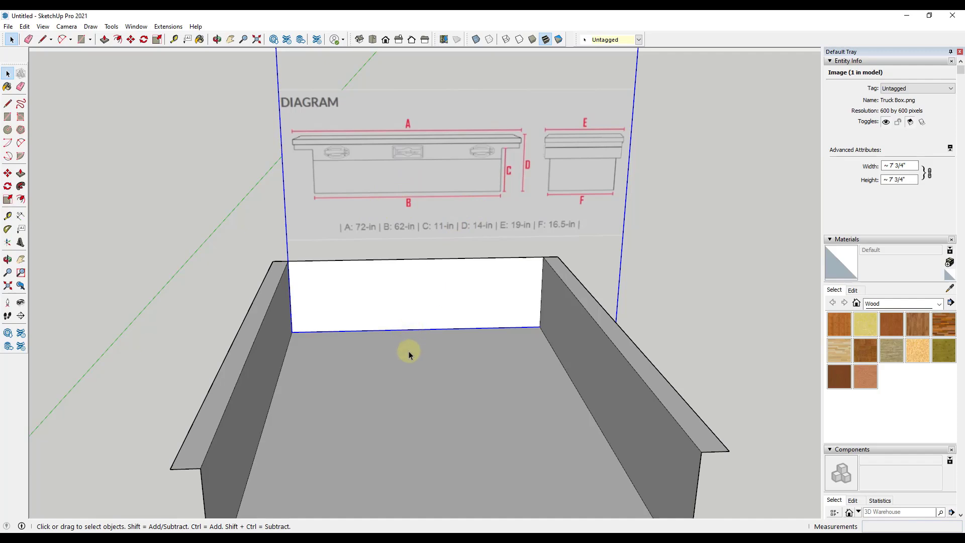
pyautogui.scroll(-3, 457, 321)
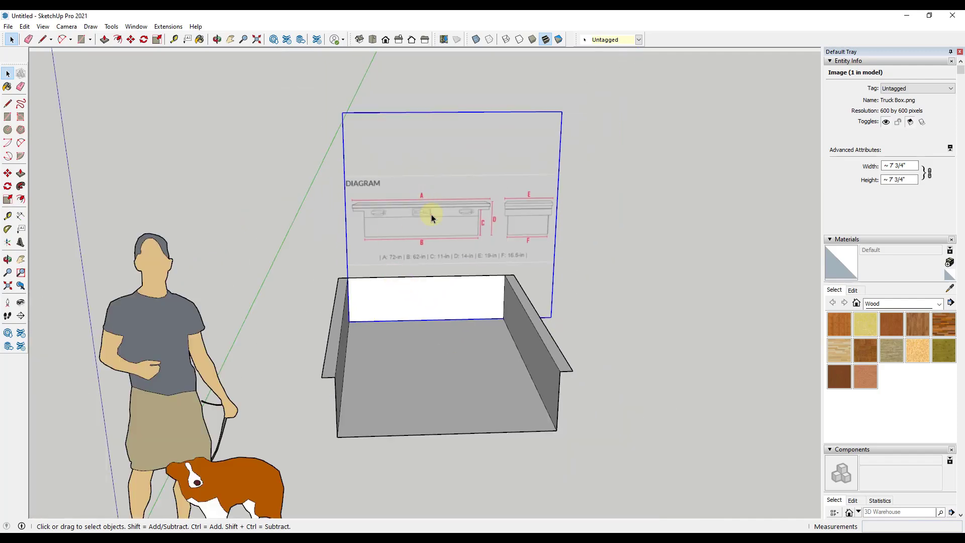
pyautogui.press('m')
pyautogui.moveTo(461, 217); pyautogui.dragTo(673, 216)
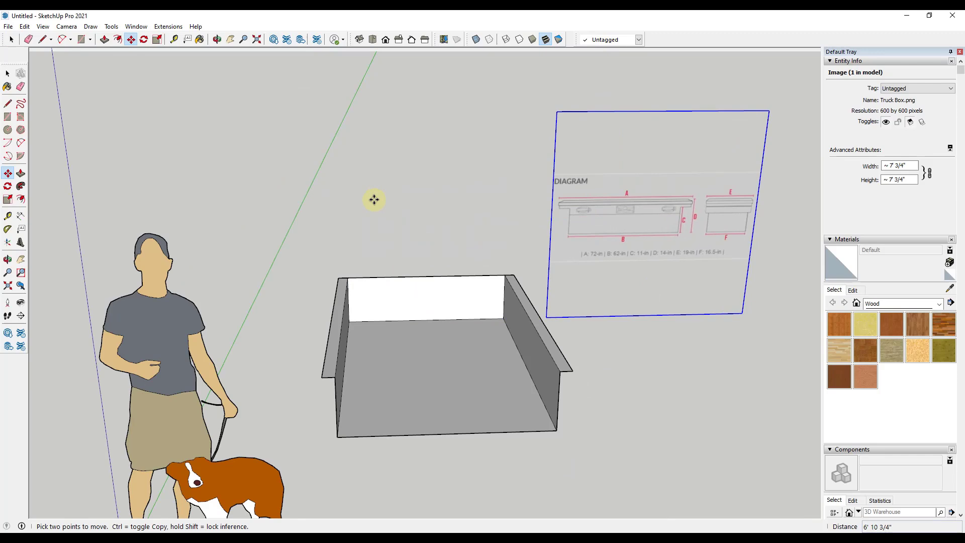
pyautogui.scroll(5, 674, 224)
pyautogui.press('space')
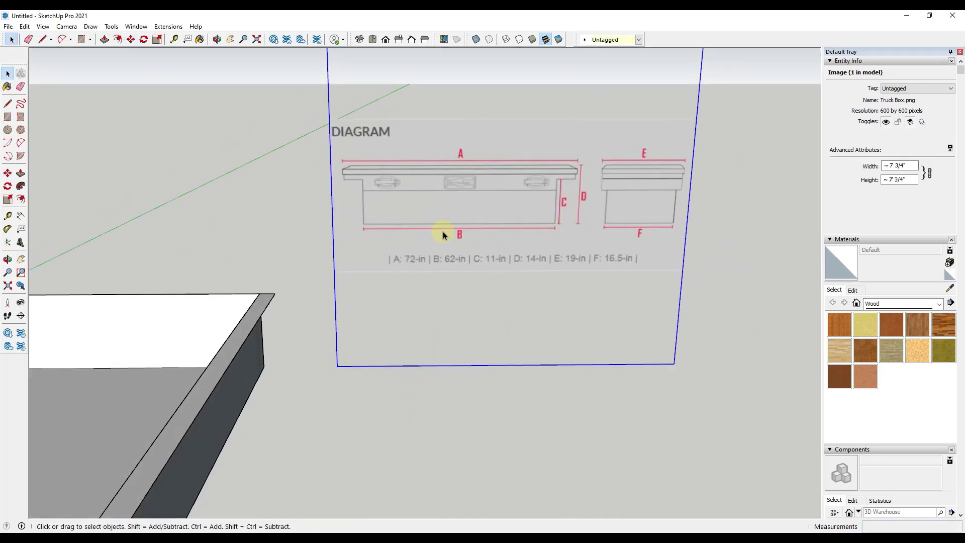
# - Draw a 62-inch edge on the ground below the diagram image
pyautogui.press('l')
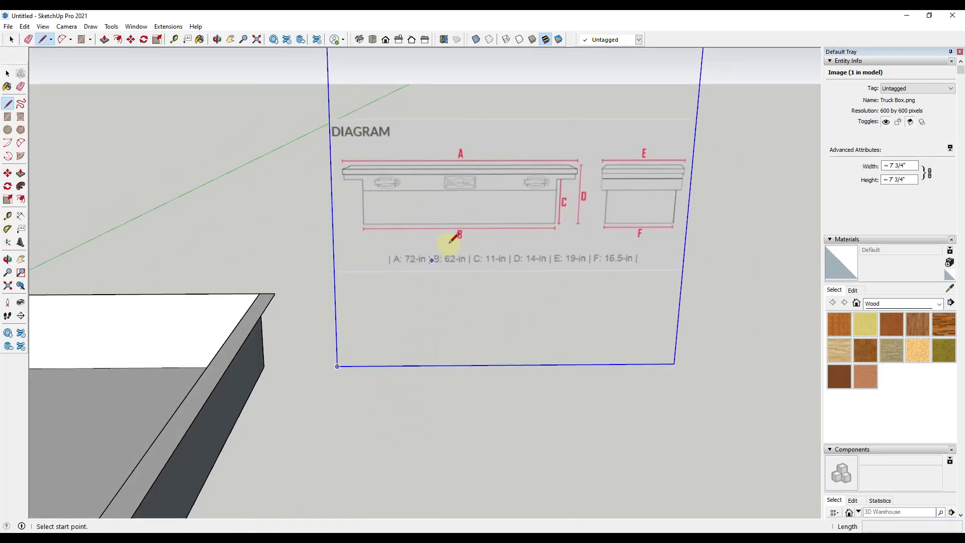
pyautogui.click(420, 396)
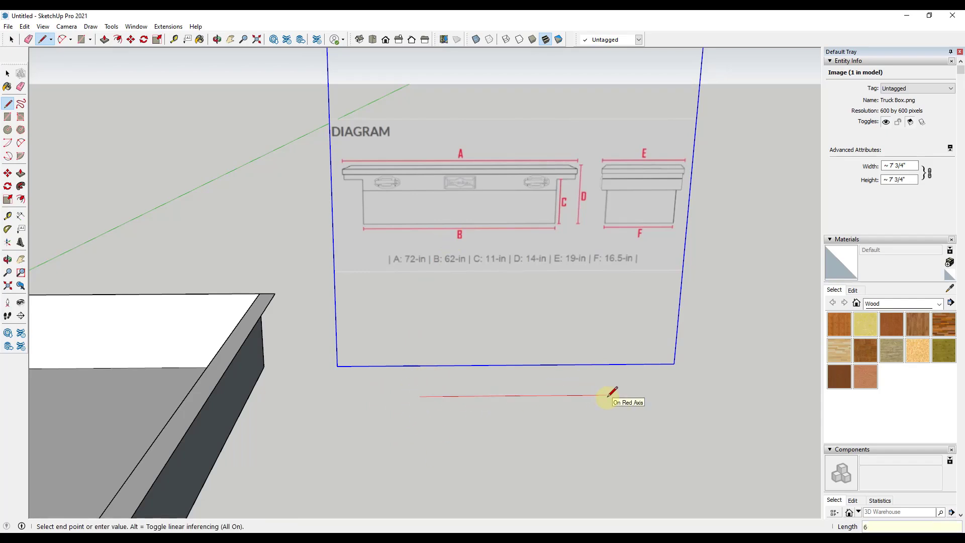
pyautogui.write('62')
pyautogui.press('Return')
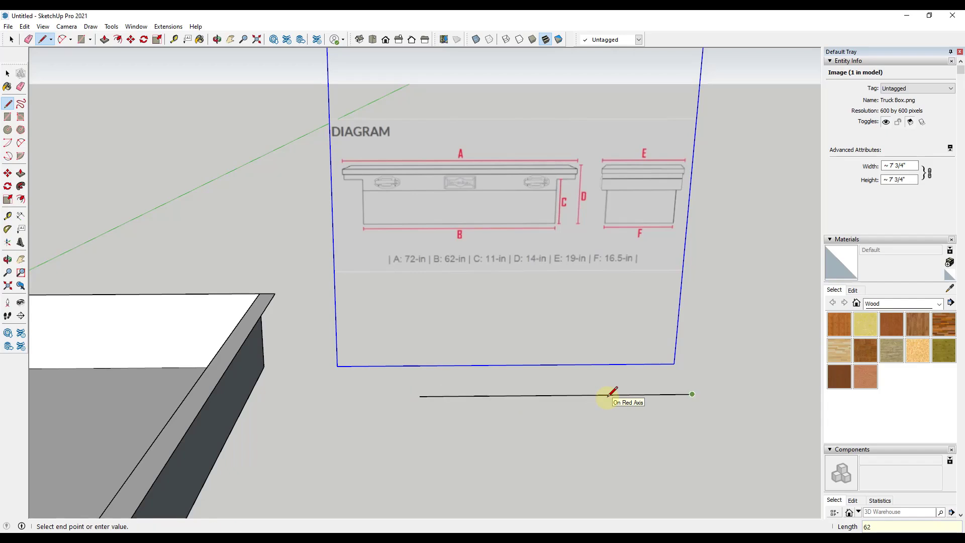
pyautogui.press('space')
pyautogui.moveTo(513, 308); pyautogui.dragTo(609, 246, button='middle')
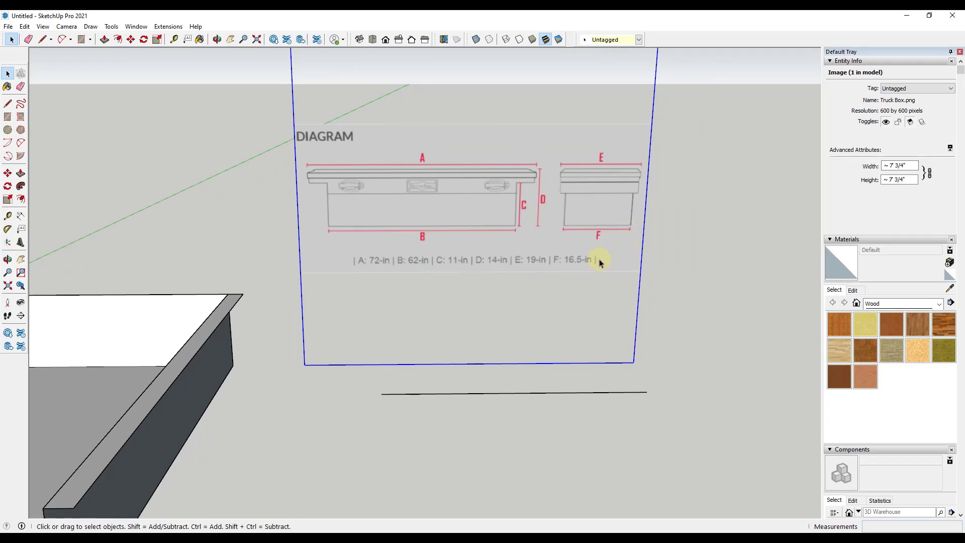
# - Add a 16.5-inch edge and fill the 62 by 16.5 inch rectangle face
pyautogui.press('l')
pyautogui.click(647, 392)
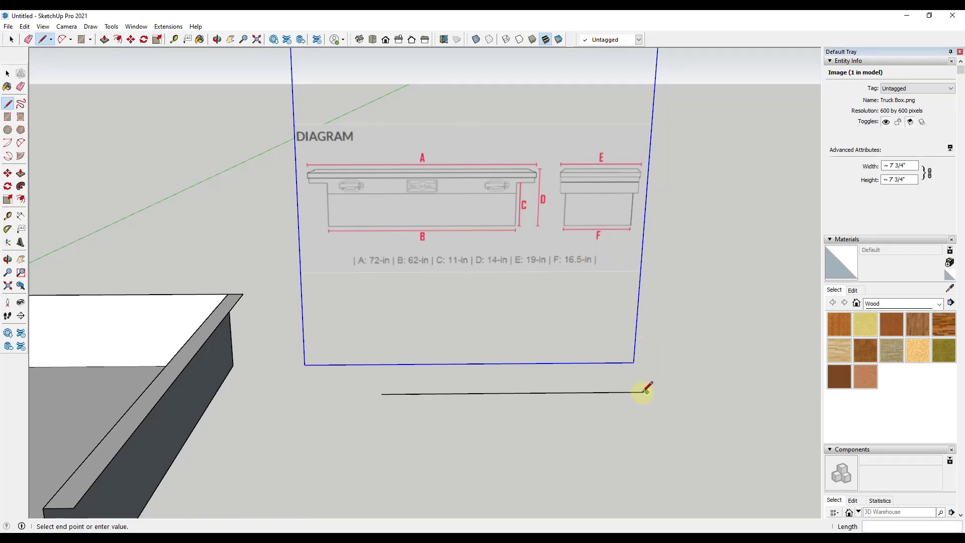
pyautogui.write('16.')
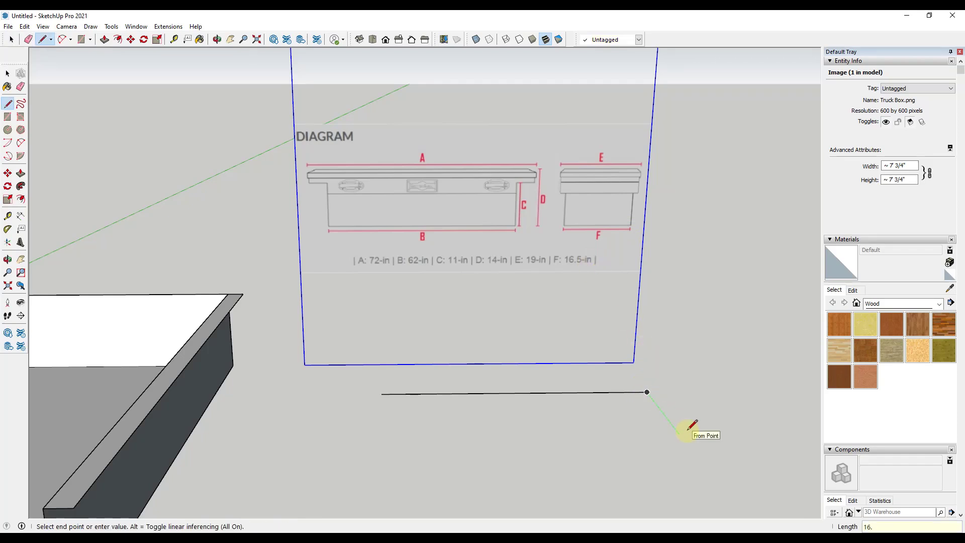
pyautogui.write('5')
pyautogui.press('Return')
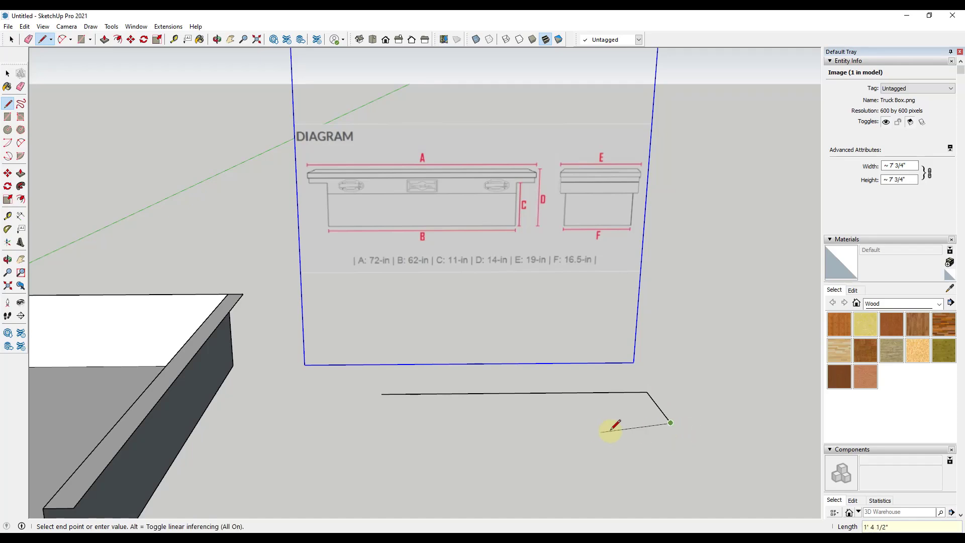
pyautogui.press('r')
pyautogui.click(670, 422)
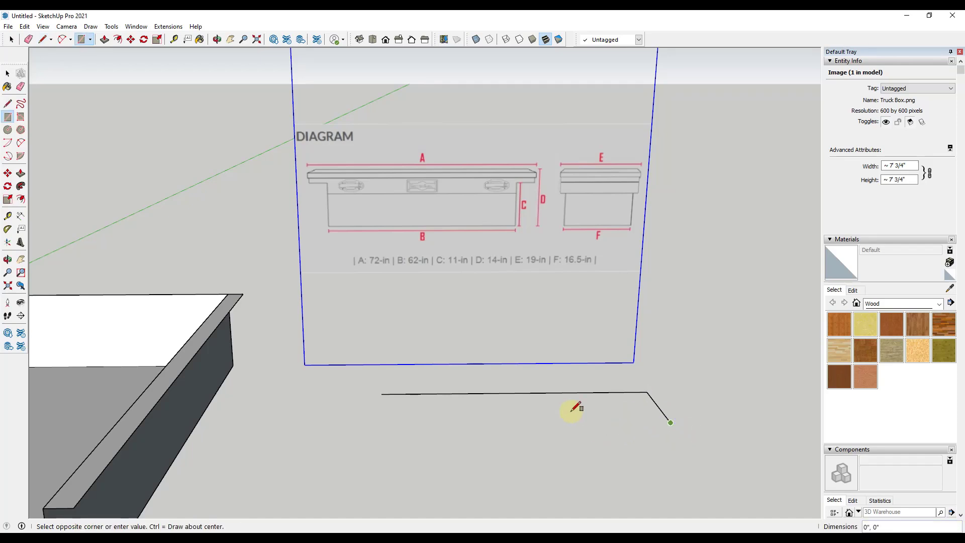
pyautogui.click(381, 393)
pyautogui.press('space')
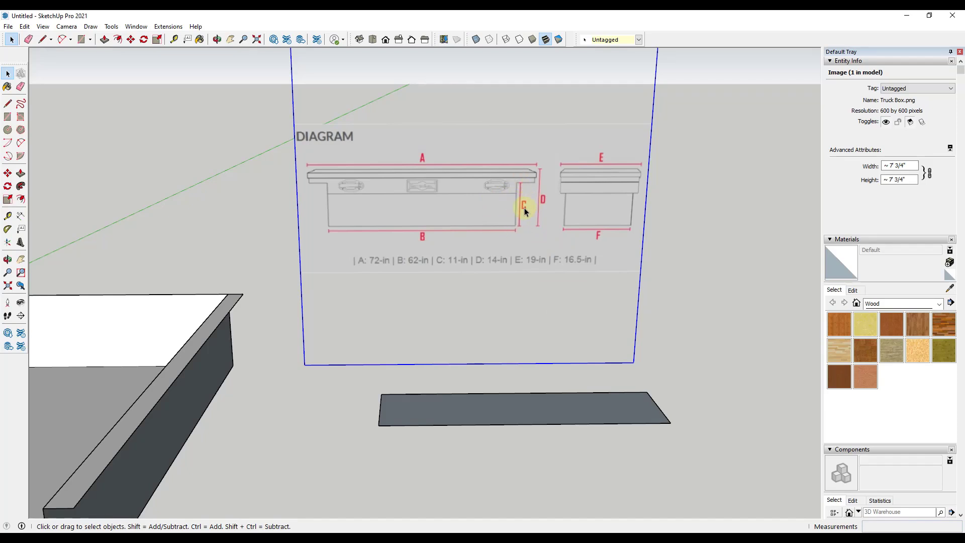
# - Push/pull the 62 by 16.5 inch face up 11 inches into a solid block
pyautogui.press('p')
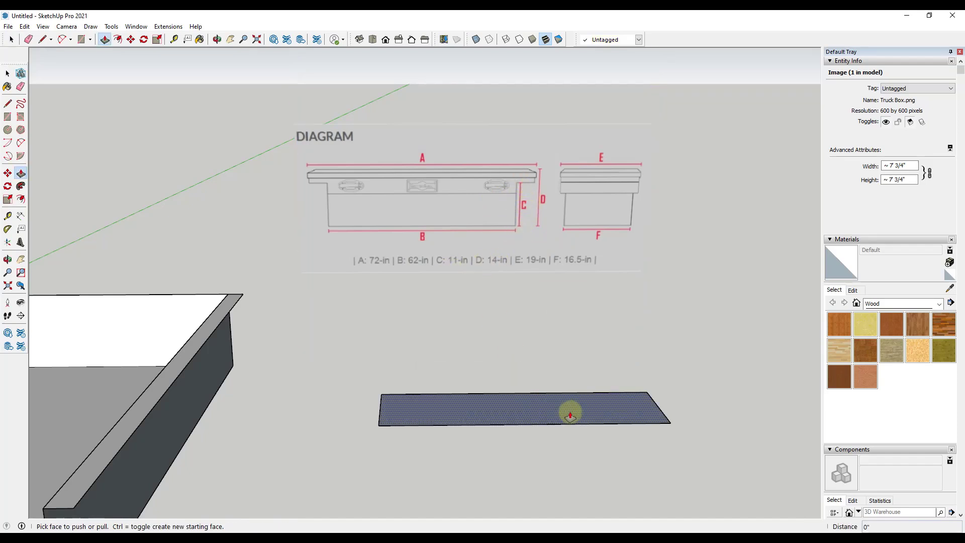
pyautogui.moveTo(568, 409); pyautogui.dragTo(579, 361)
pyautogui.press('Escape')
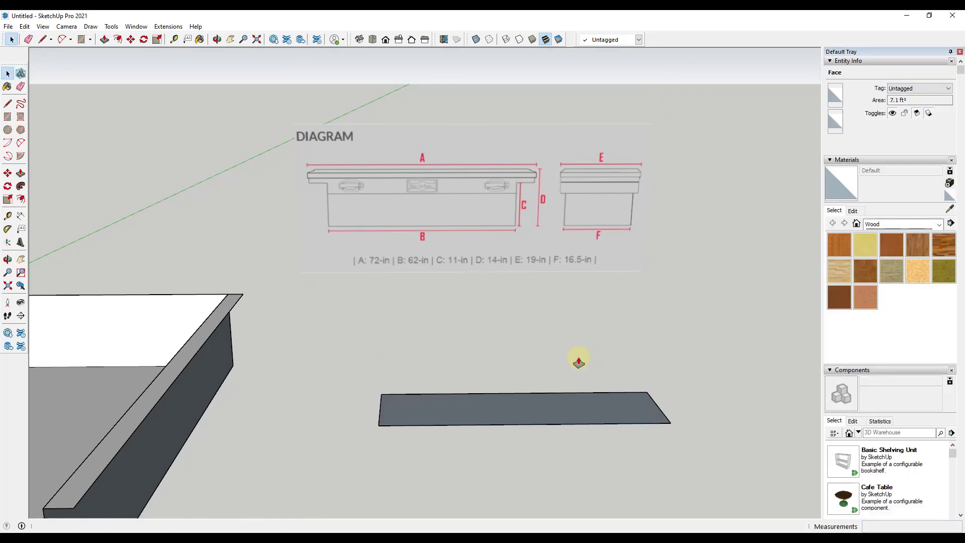
pyautogui.moveTo(600, 412); pyautogui.dragTo(598, 372)
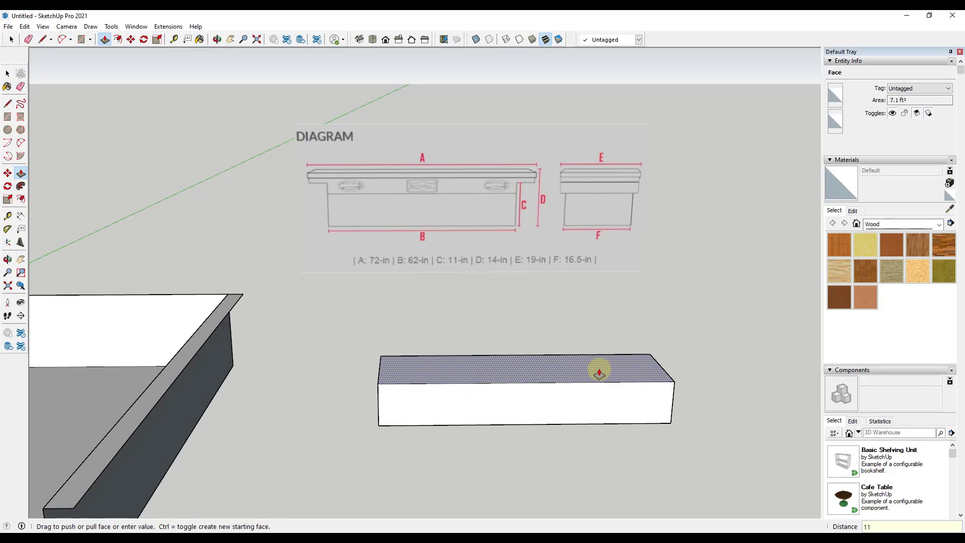
pyautogui.press('Return')
pyautogui.moveTo(670, 296); pyautogui.dragTo(519, 383, button='middle')
pyautogui.press('space')
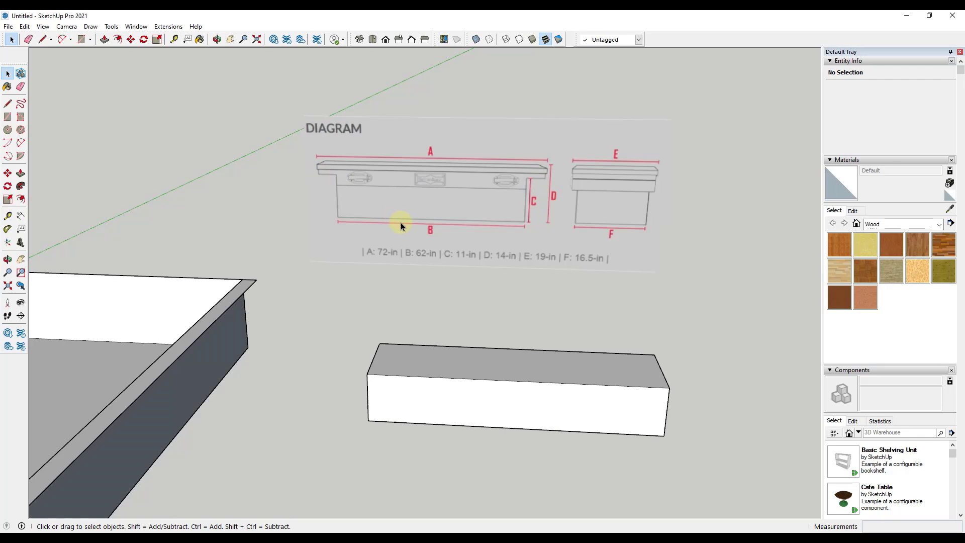
# - Draw 5-inch lines extending the block's top front edge past its right and left corners
pyautogui.press('l')
pyautogui.click(669, 388)
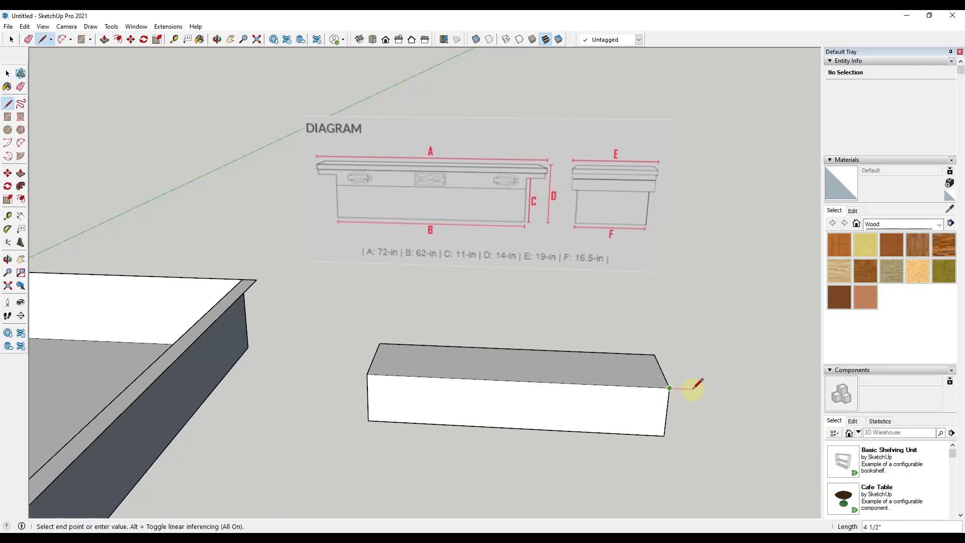
pyautogui.press('Return')
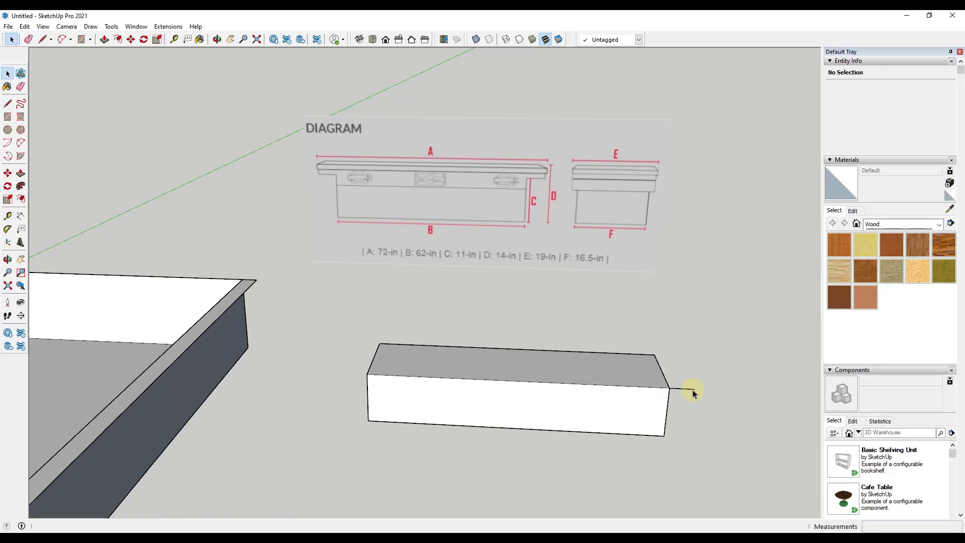
pyautogui.click(368, 373)
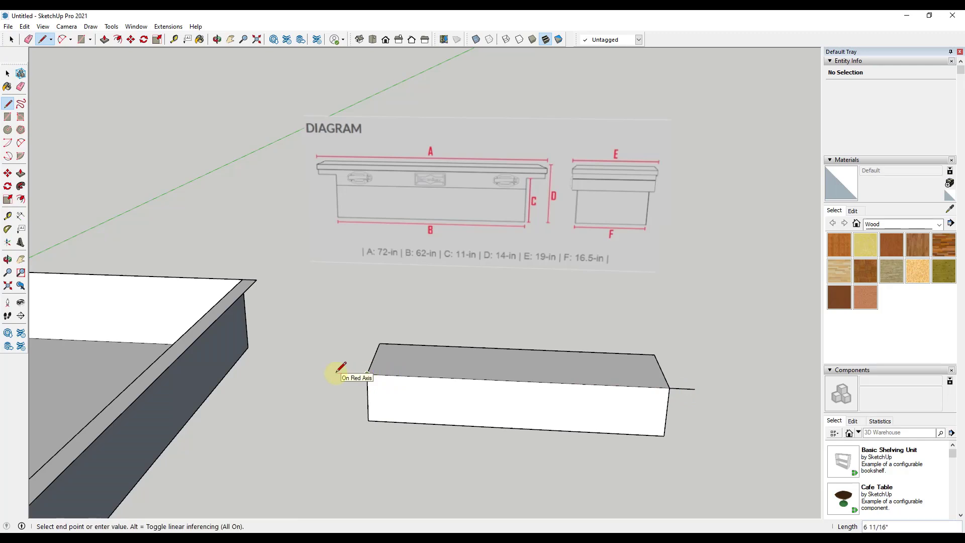
pyautogui.press('Return')
pyautogui.press('space')
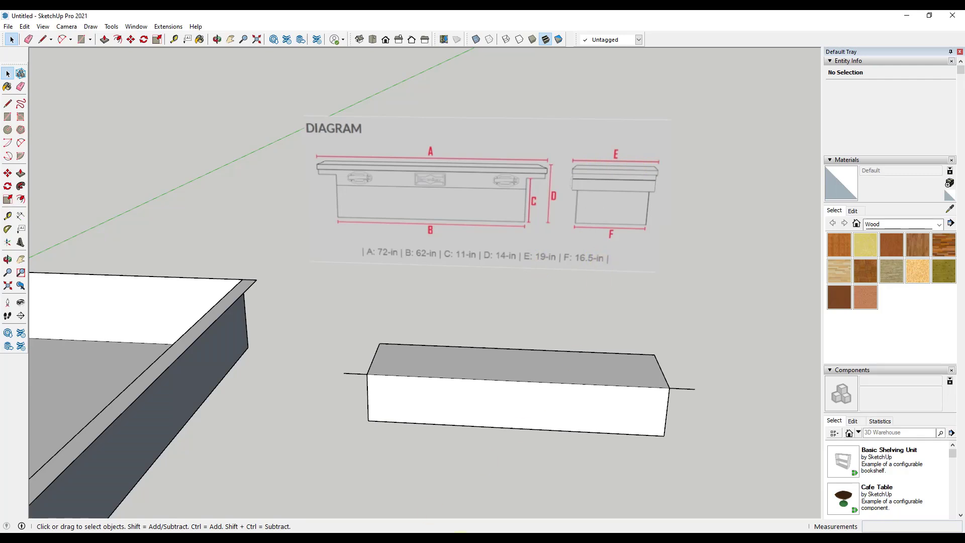
pyautogui.click(478, 533)
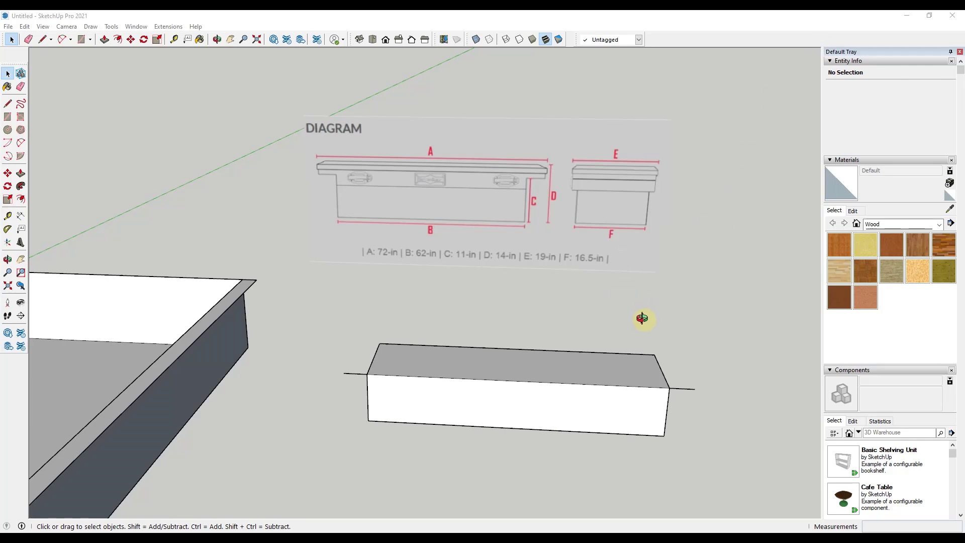
# - Draw a 5-inch guide line and move it up to the box's top corner
pyautogui.moveTo(642, 319); pyautogui.dragTo(653, 384, button='middle')
pyautogui.press('l')
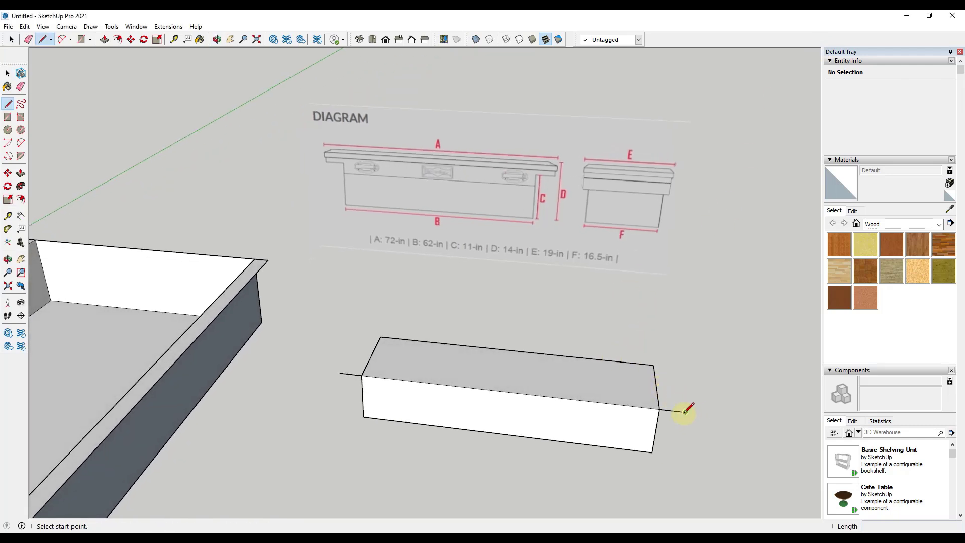
pyautogui.click(684, 412)
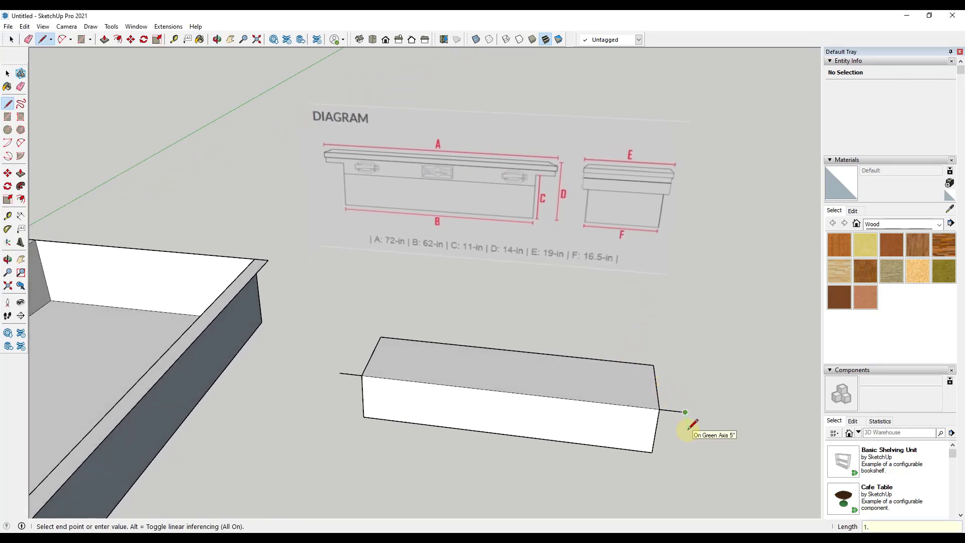
pyautogui.press('Return')
pyautogui.press('space')
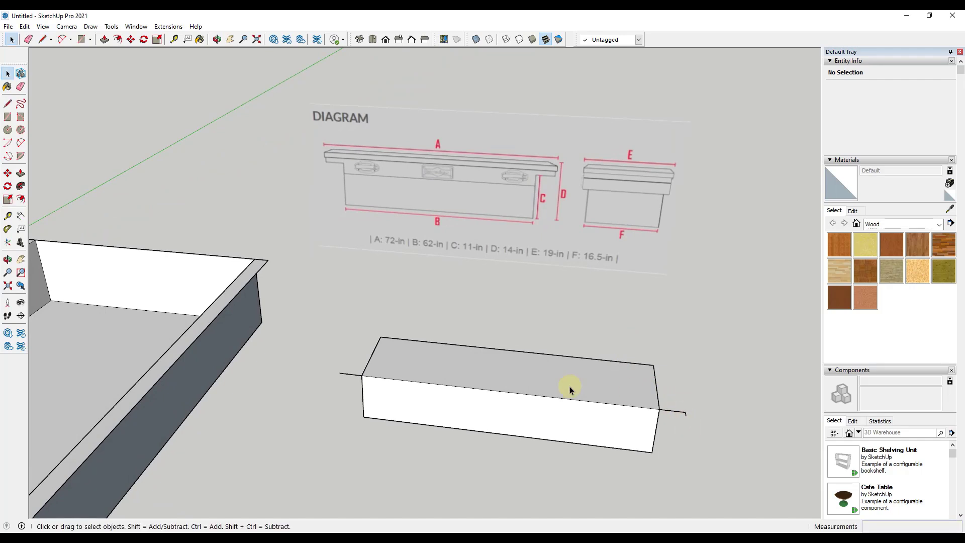
pyautogui.click(350, 374)
pyautogui.press('m')
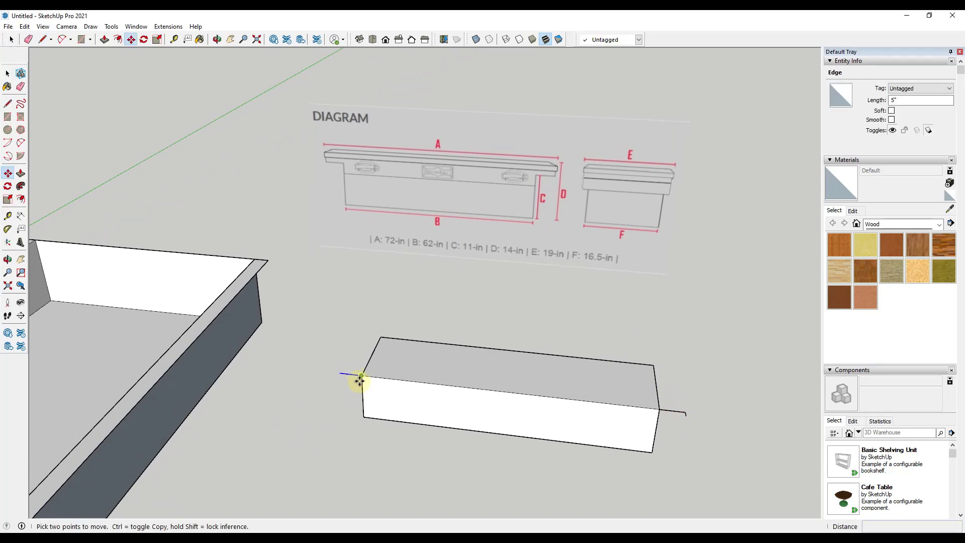
pyautogui.click(362, 374)
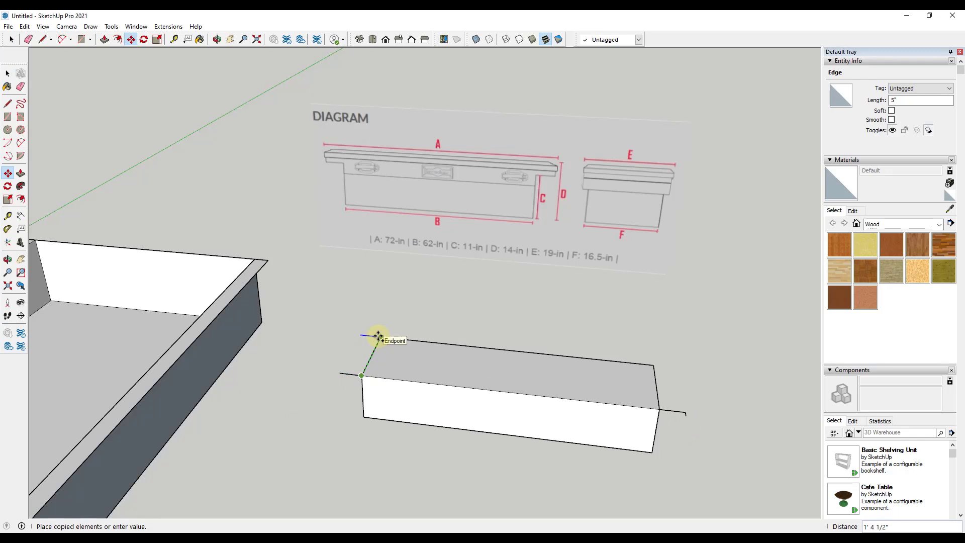
pyautogui.click(378, 337)
pyautogui.press('space')
# - Add a 1.25-inch guide line from the short edge's endpoint
pyautogui.press('l')
pyautogui.click(359, 335)
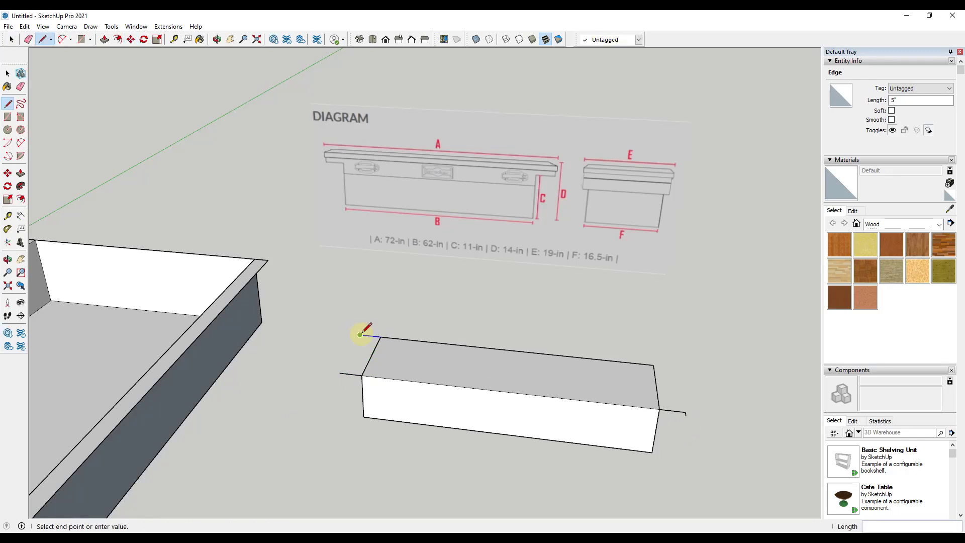
pyautogui.write('1')
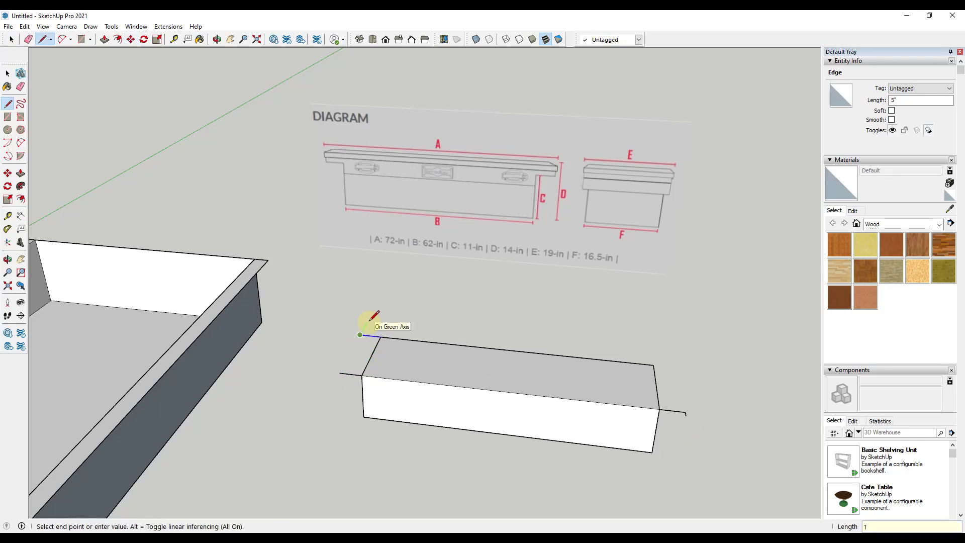
pyautogui.write('.25')
pyautogui.press('Return')
pyautogui.press('space')
# - Draw the lid rectangle across the box top between the guide-line corners
pyautogui.scroll(3, 374, 341)
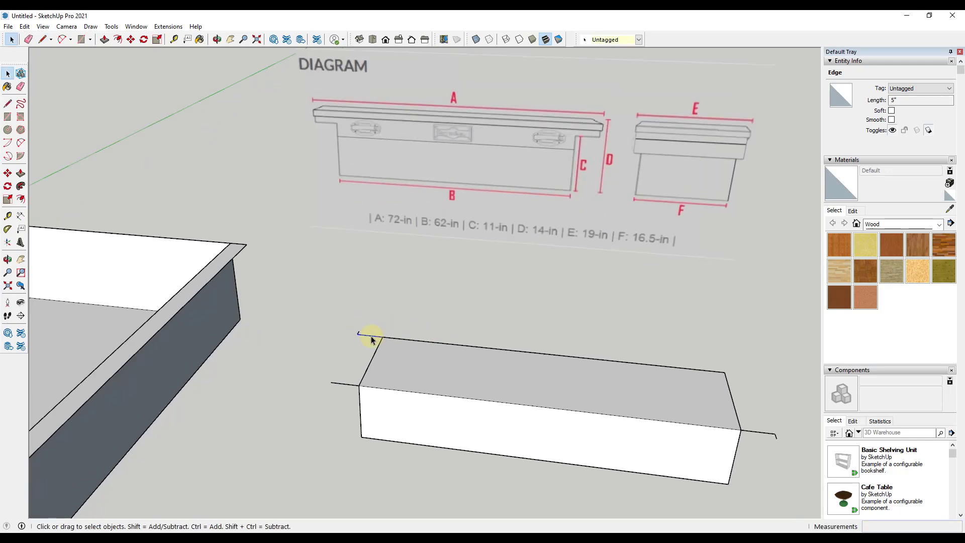
pyautogui.press('r')
pyautogui.click(362, 329)
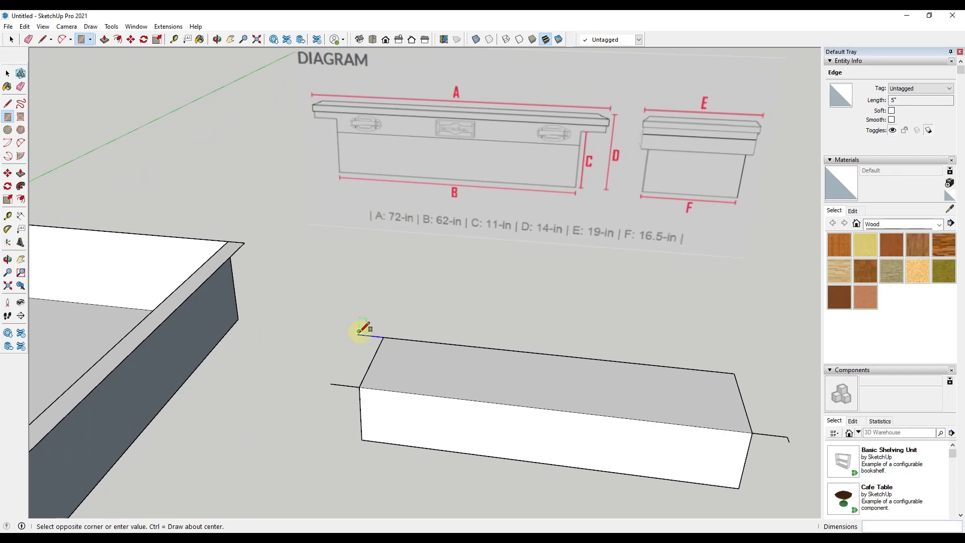
pyautogui.scroll(-3, 502, 362)
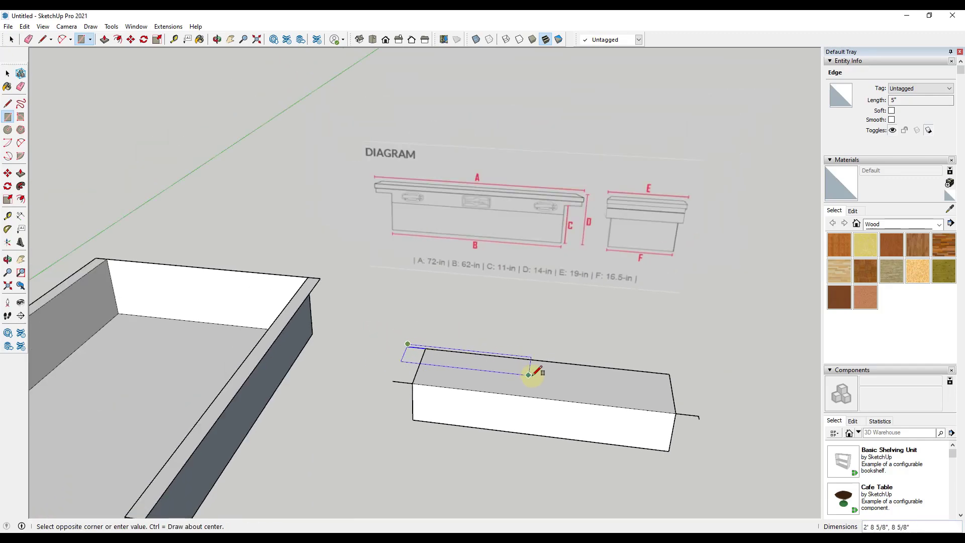
pyautogui.click(688, 415)
pyautogui.press('space')
# - Erase the short guide edge and the inner rectangle's left edge
pyautogui.scroll(3, 673, 412)
pyautogui.press('e')
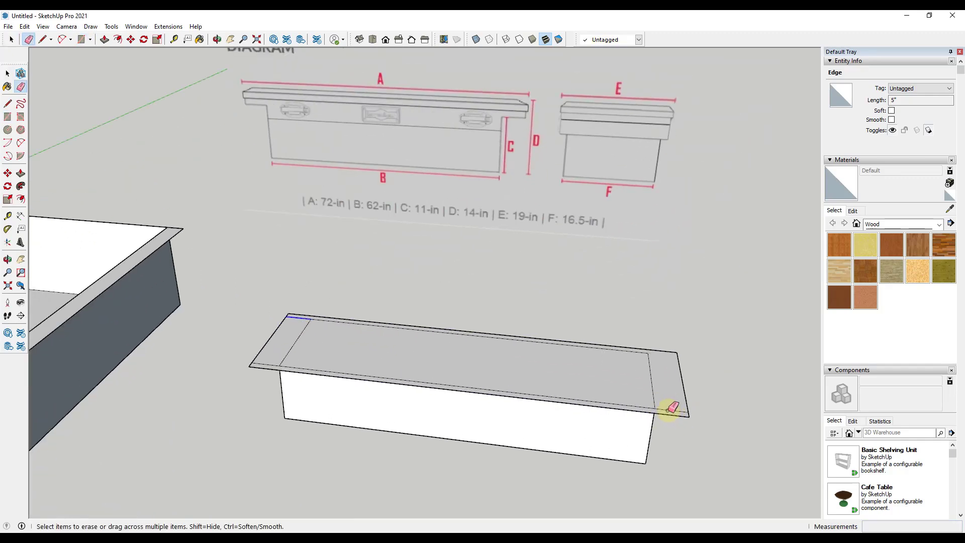
pyautogui.click(648, 404)
pyautogui.moveTo(270, 361); pyautogui.dragTo(307, 316)
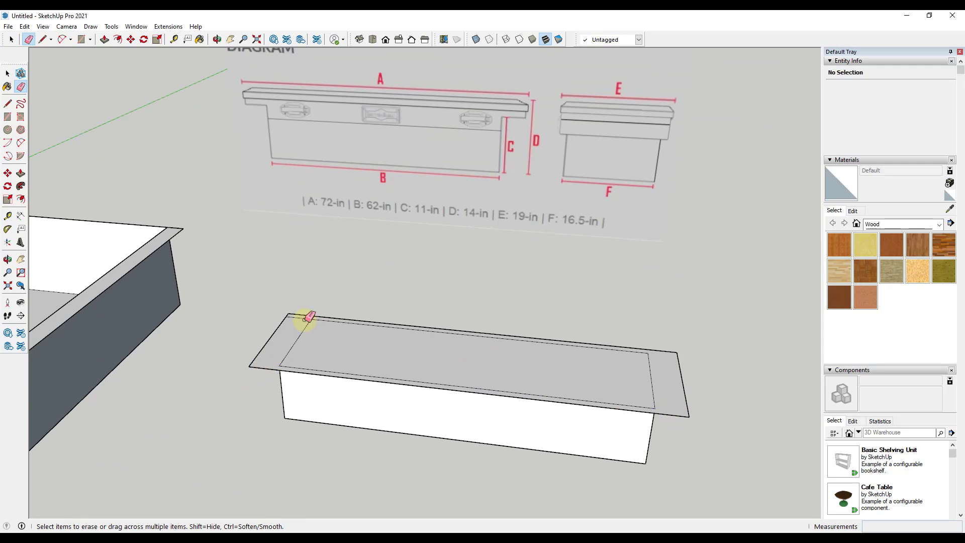
pyautogui.press('space')
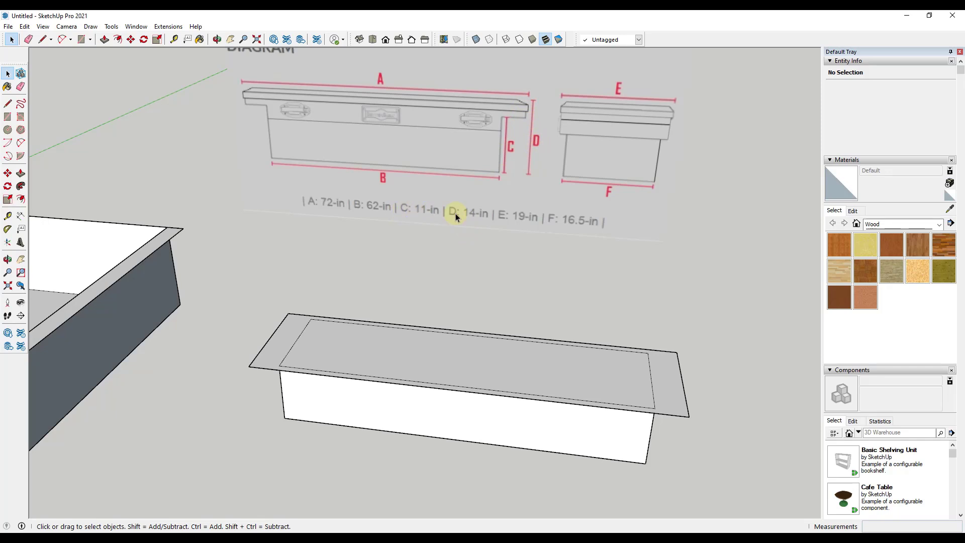
# - Push/Pull the lid rim up 3 inches and erase the inner edges for a flat lid
pyautogui.press('p')
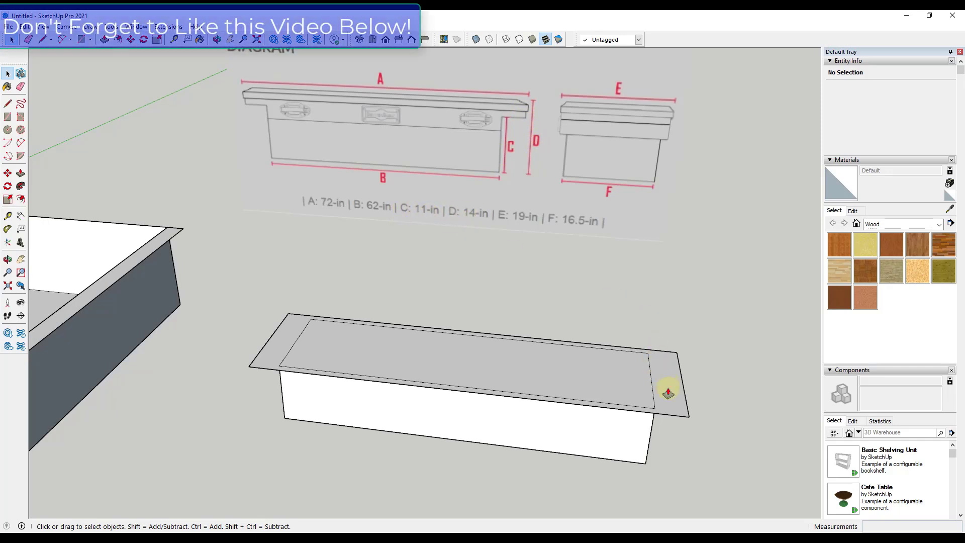
pyautogui.moveTo(671, 393); pyautogui.dragTo(671, 380)
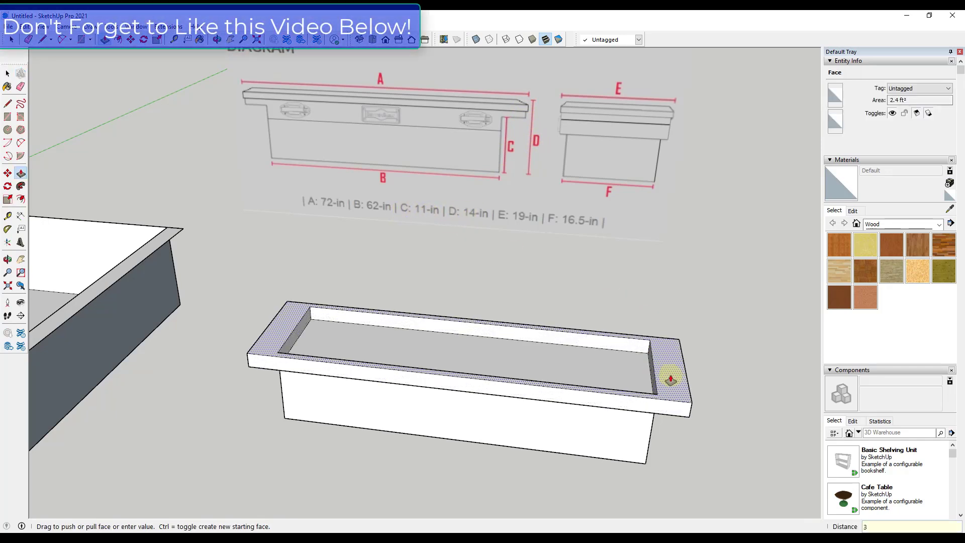
pyautogui.press('Return')
pyautogui.press('space')
pyautogui.press('e')
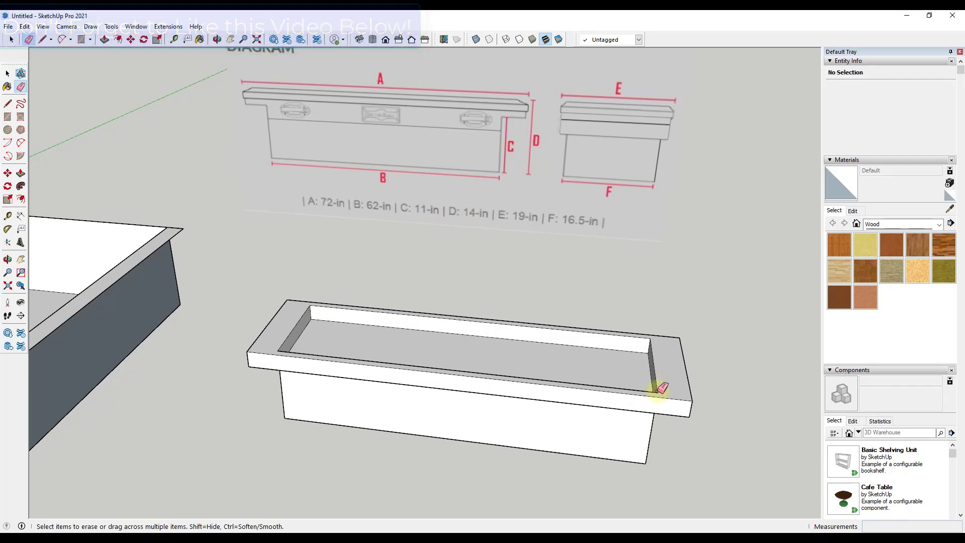
pyautogui.click(656, 390)
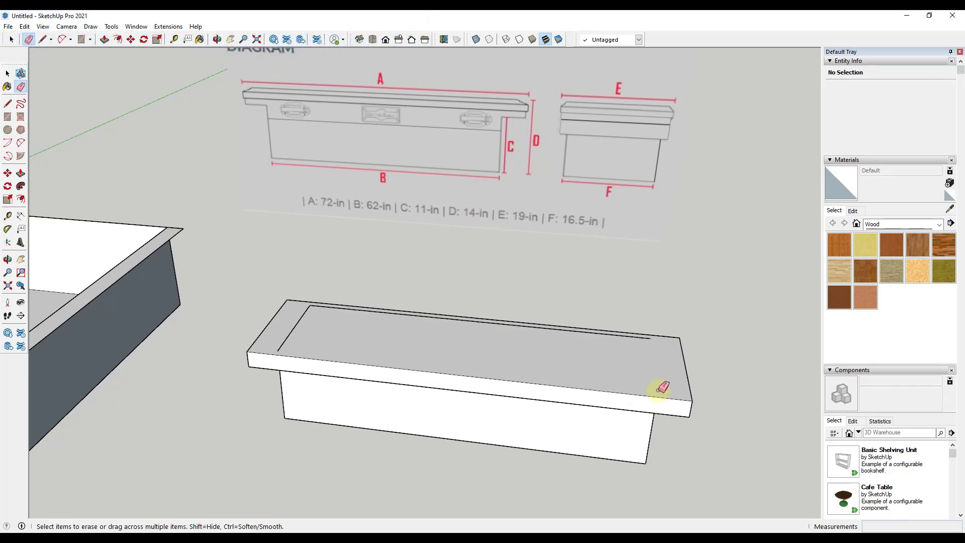
pyautogui.click(310, 305)
# - Orbit out to show the toolbox beside the truck bed and window-select all 38 toolbox entities
pyautogui.moveTo(467, 360)
pyautogui.mouseDown(button='middle')
pyautogui.moveTo(398, 215)
pyautogui.moveTo(458, 293)
pyautogui.moveTo(408, 266)
pyautogui.moveTo(483, 291)
pyautogui.moveTo(351, 281)
pyautogui.moveTo(461, 299)
pyautogui.mouseUp(button='middle')
pyautogui.press('space')
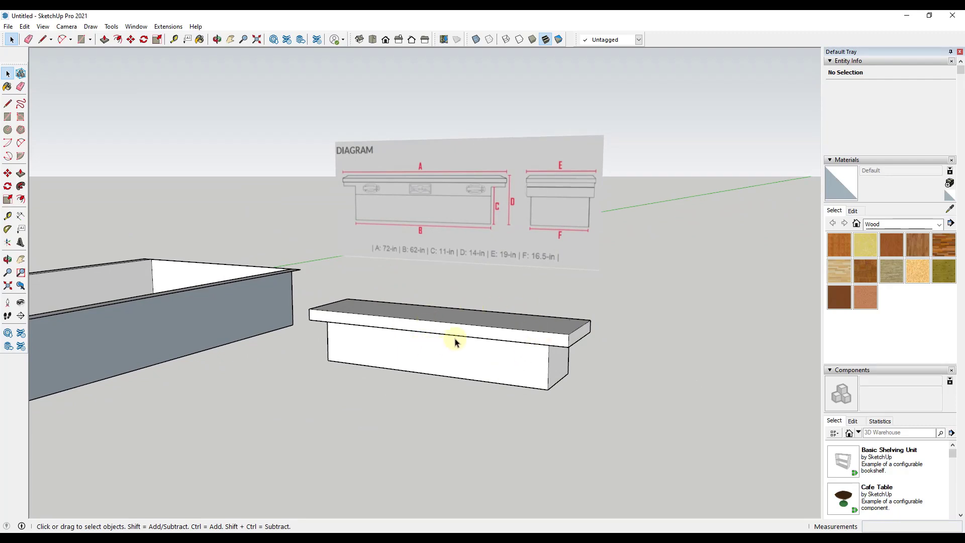
pyautogui.moveTo(453, 324); pyautogui.dragTo(333, 286, button='middle')
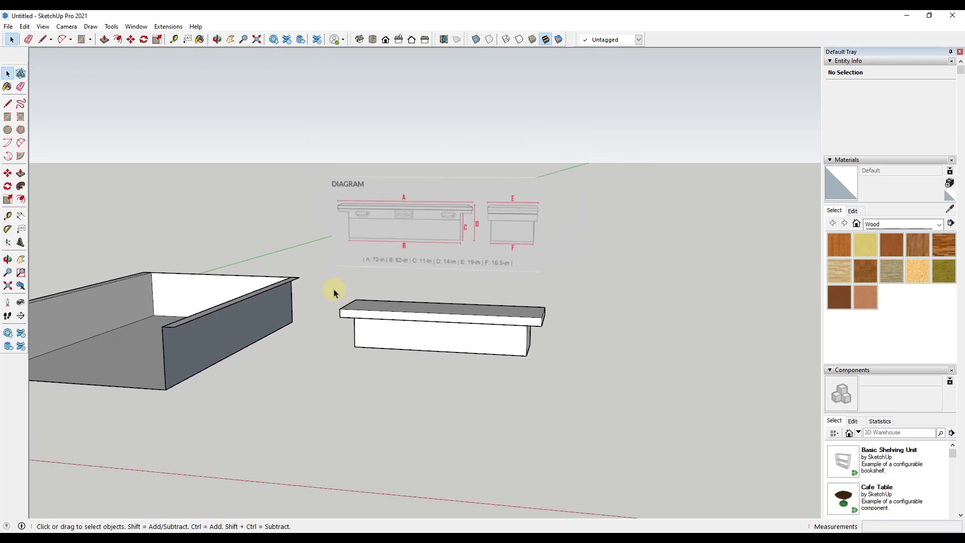
pyautogui.moveTo(364, 308); pyautogui.dragTo(600, 376)
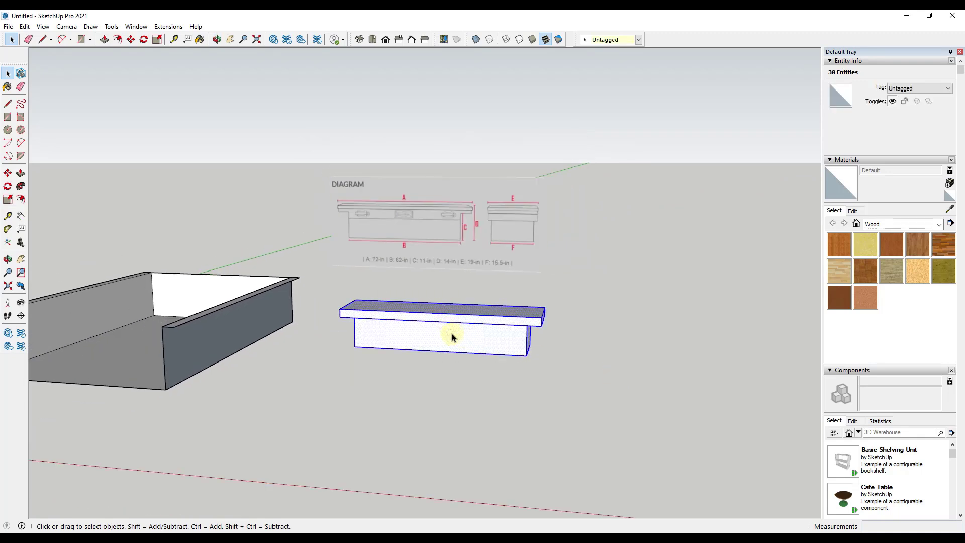
# - Make the toolbox a group and move it into the truck bed
pyautogui.rightClick(456, 338)
pyautogui.click(517, 201)
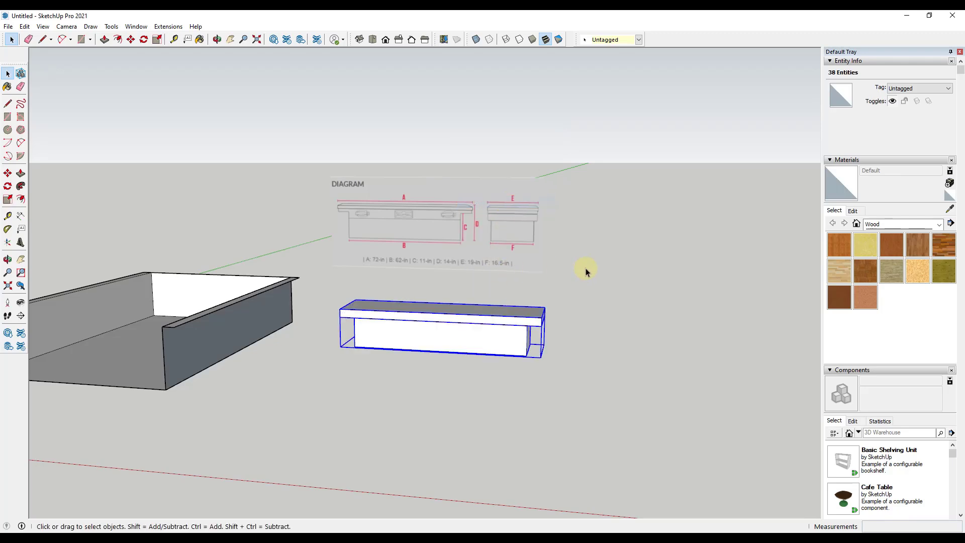
pyautogui.moveTo(582, 269); pyautogui.dragTo(437, 321, button='middle')
pyautogui.press('m')
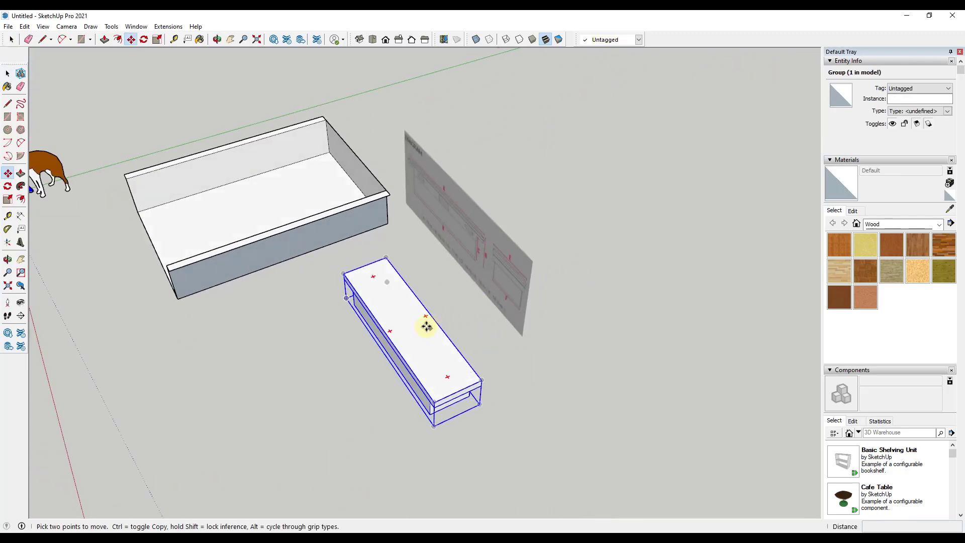
pyautogui.click(426, 312)
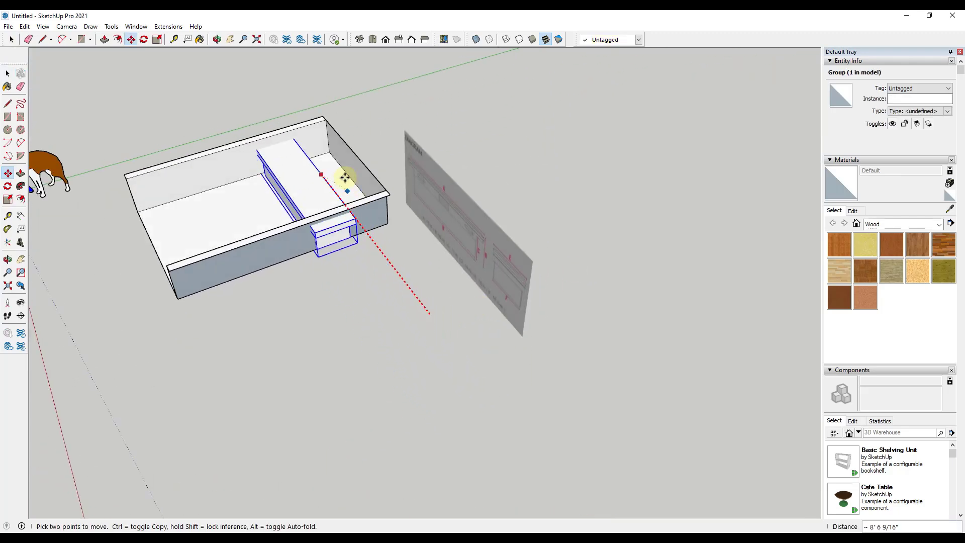
pyautogui.click(351, 151)
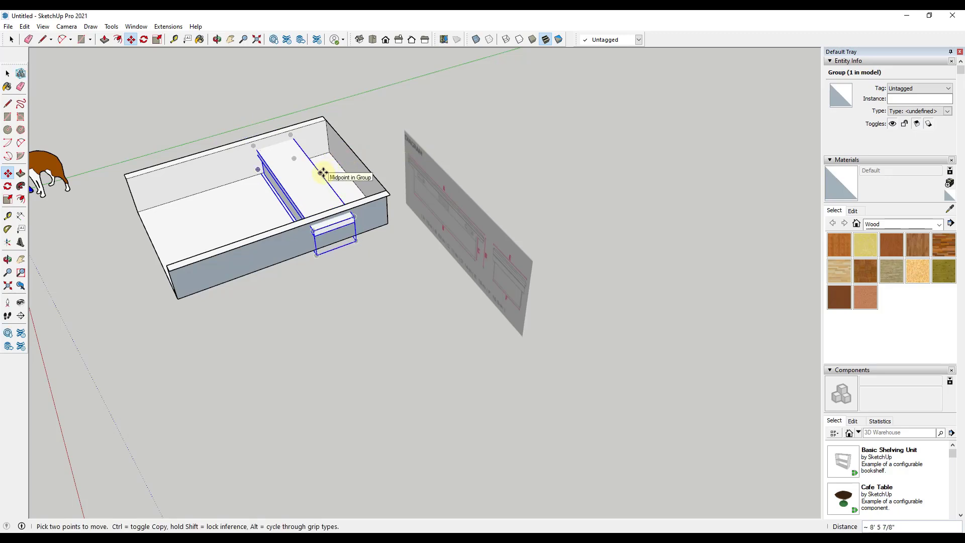
# - Set the toolbox on the bed rim and snap it to the bed's back corner
pyautogui.moveTo(322, 172); pyautogui.dragTo(500, 39, button='middle')
pyautogui.scroll(6, 319, 237)
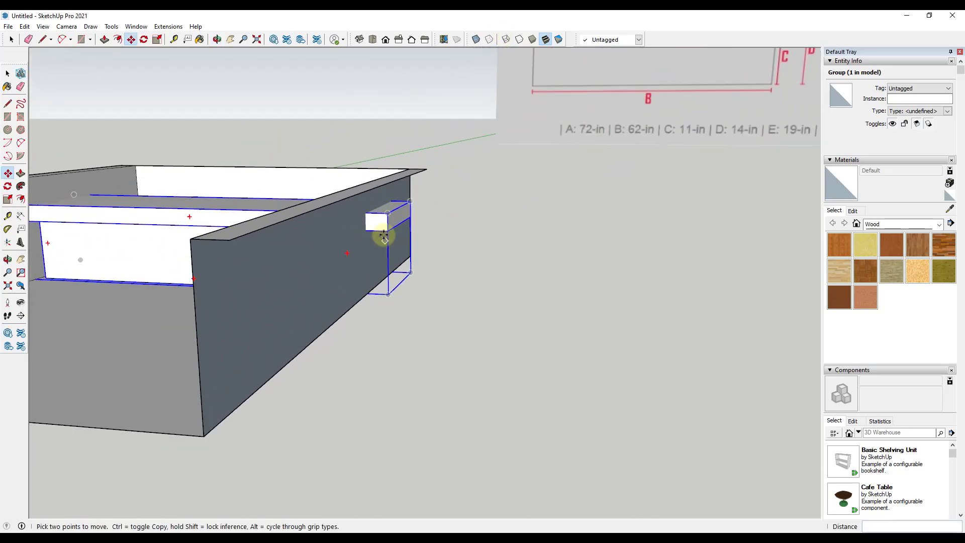
pyautogui.click(386, 231)
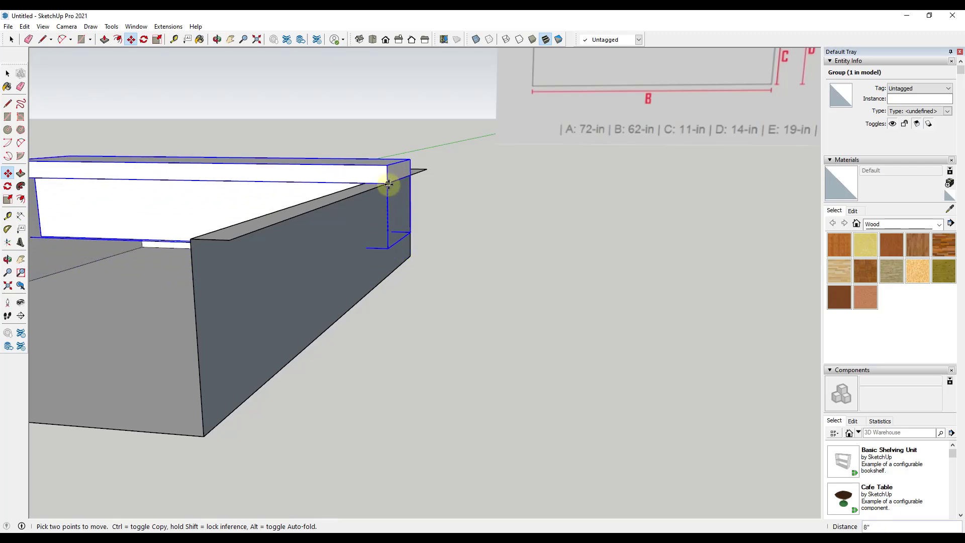
pyautogui.click(386, 184)
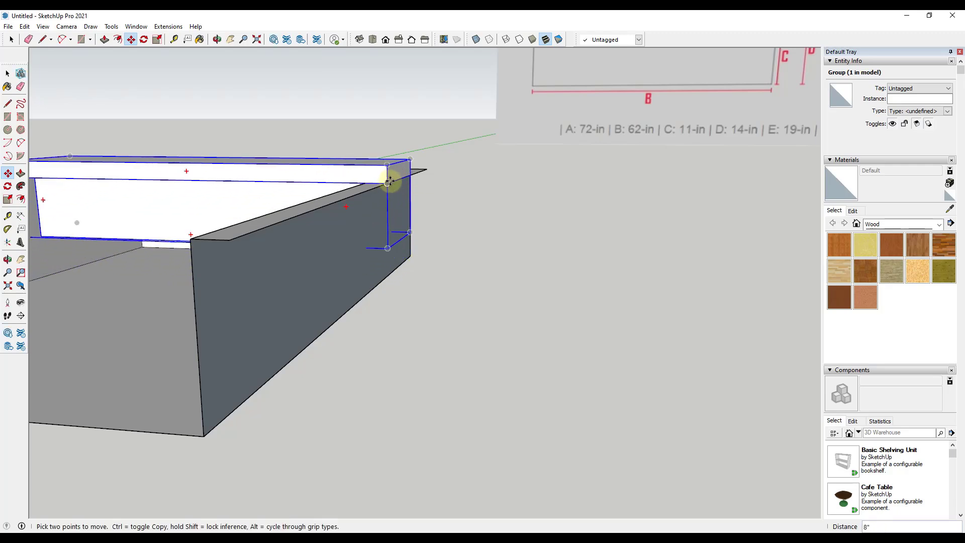
pyautogui.moveTo(407, 178); pyautogui.dragTo(432, 162, button='middle')
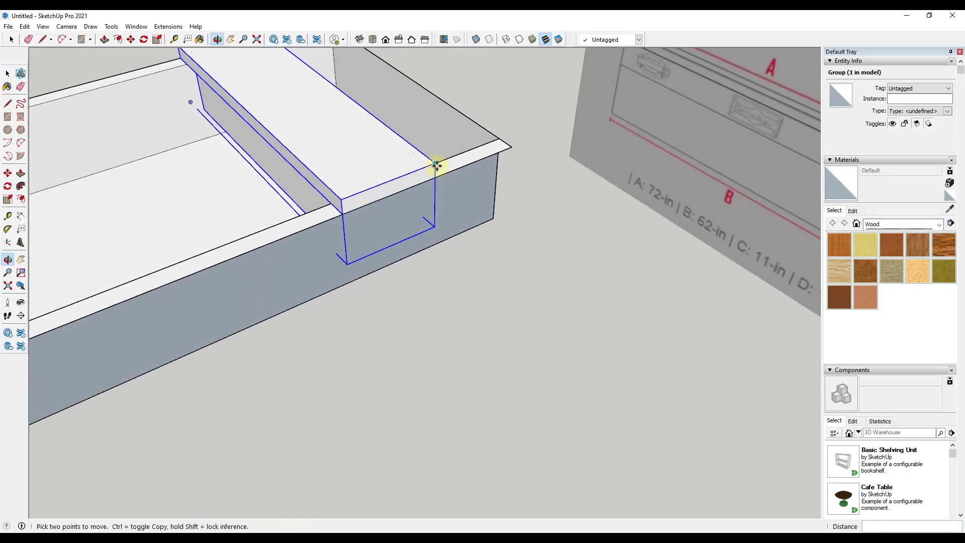
pyautogui.click(438, 176)
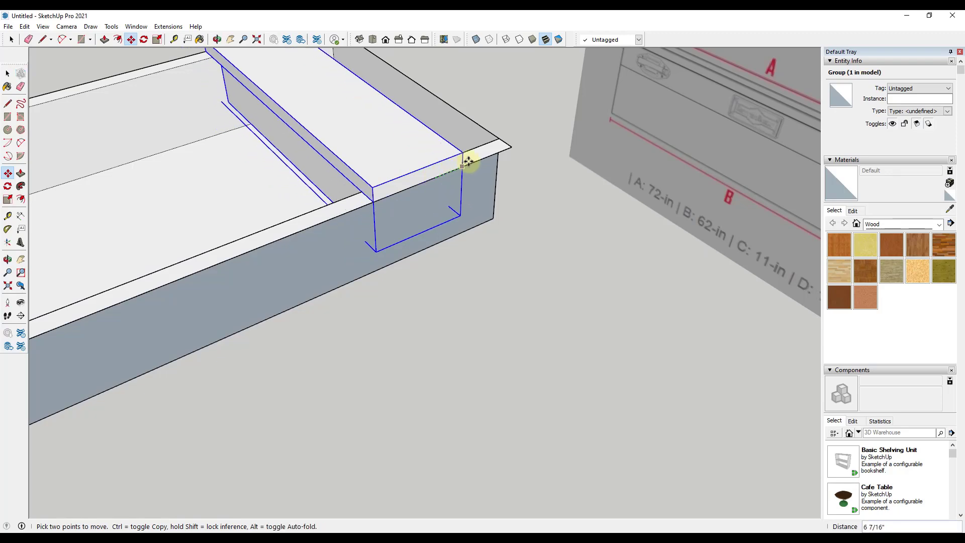
pyautogui.click(495, 151)
# - Orbit around the truck bed to check the toolbox placement
pyautogui.moveTo(494, 151); pyautogui.dragTo(629, 179, button='middle')
pyautogui.moveTo(420, 194); pyautogui.dragTo(395, 200)
pyautogui.moveTo(395, 200); pyautogui.dragTo(338, 164, button='middle')
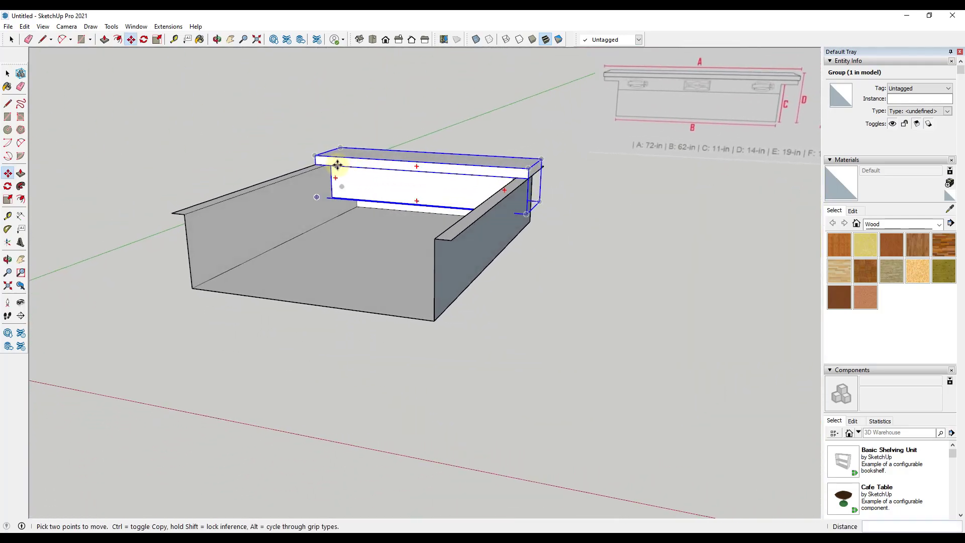
pyautogui.moveTo(496, 155); pyautogui.dragTo(486, 190, button='middle')
pyautogui.moveTo(485, 189); pyautogui.dragTo(644, 203)
pyautogui.press('space')
pyautogui.scroll(3, 448, 166)
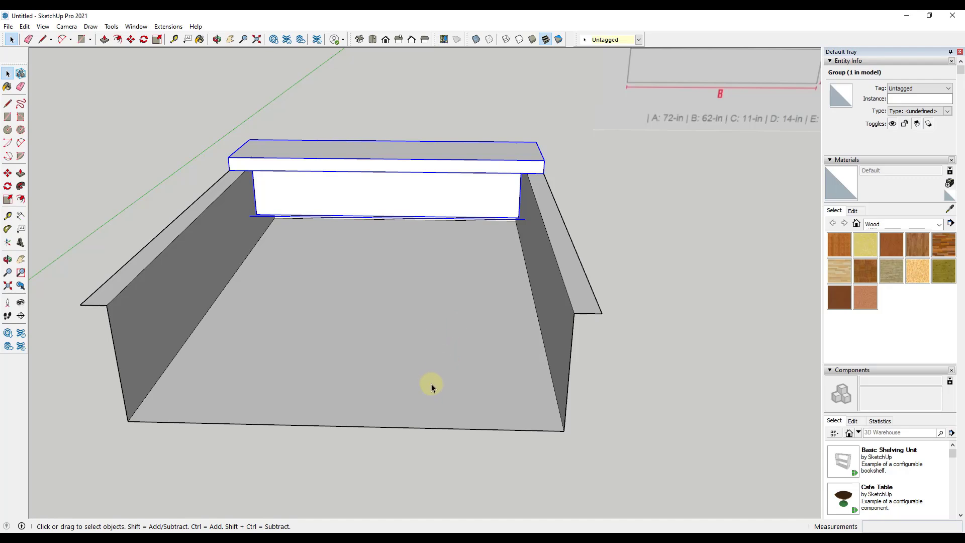
# - Draw a circle of radius 3 inches on the truck-bed floor
pyautogui.press('c')
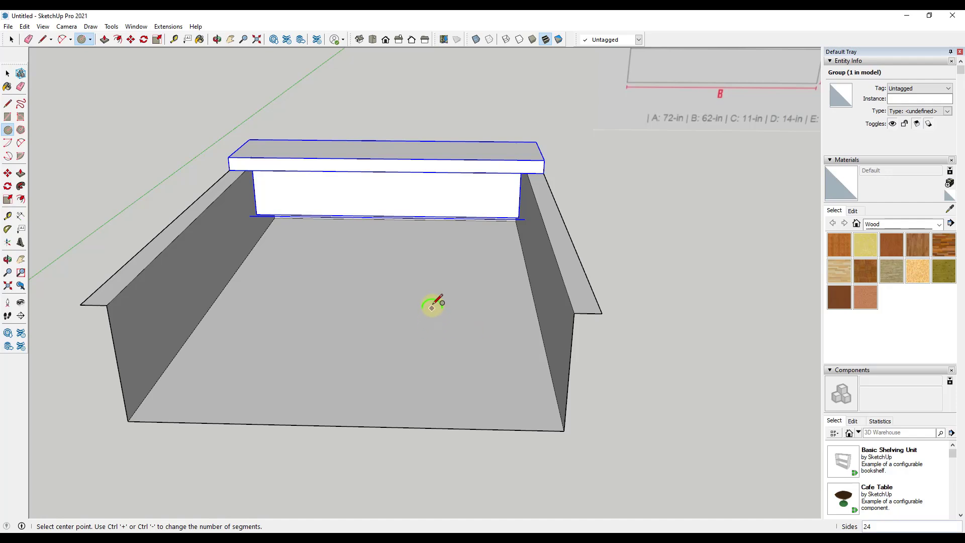
pyautogui.click(431, 302)
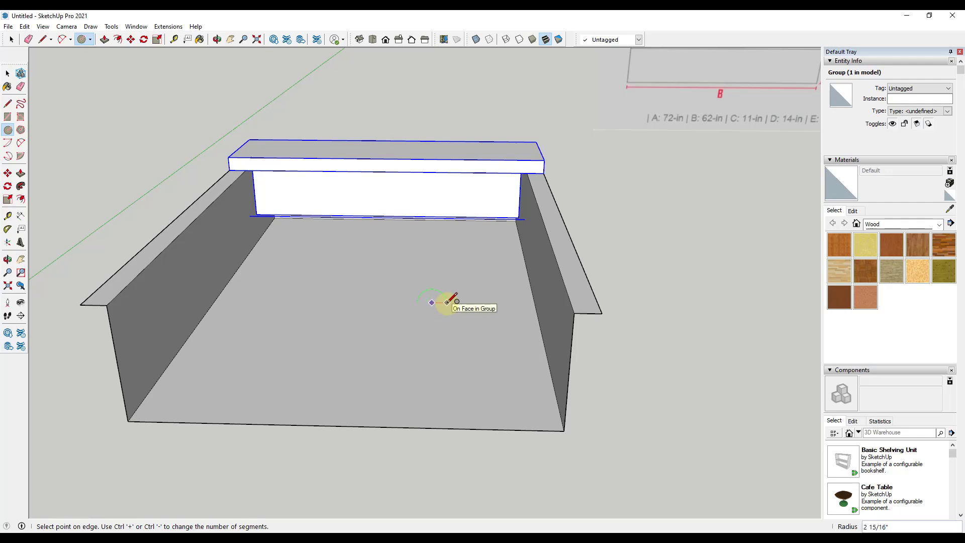
pyautogui.write('3')
pyautogui.press('Return')
pyautogui.press('space')
# - Move the circle to near the middle of the bed floor
pyautogui.doubleClick(435, 300)
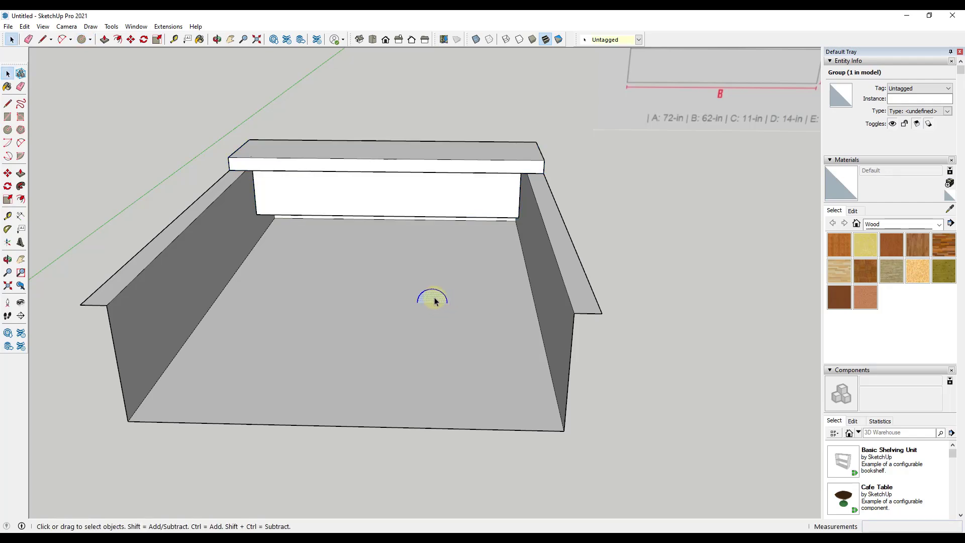
pyautogui.press('m')
pyautogui.click(436, 300)
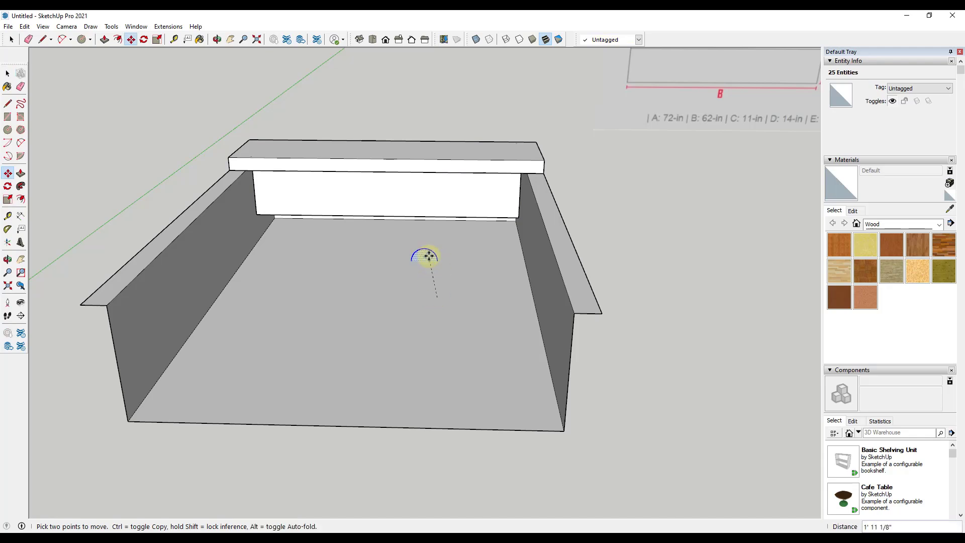
pyautogui.click(435, 250)
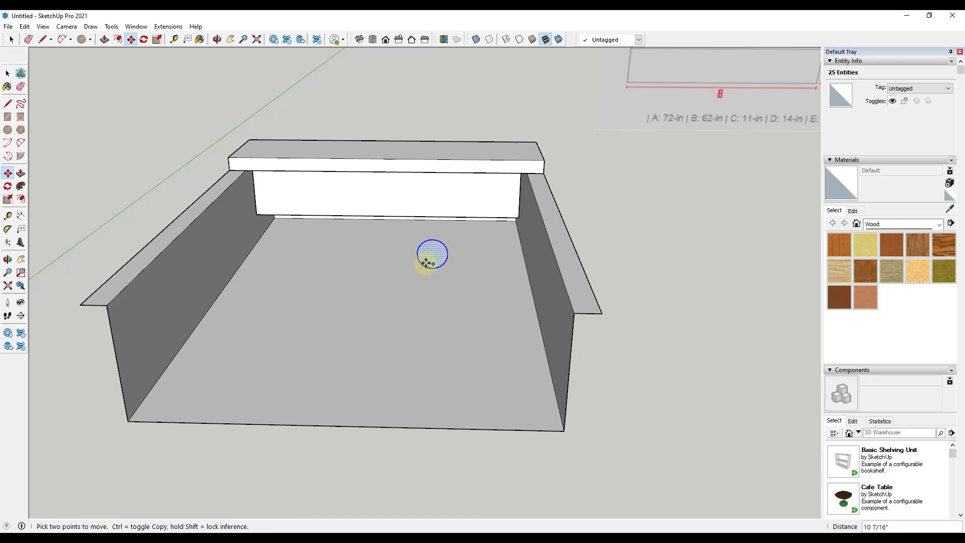
pyautogui.click(432, 271)
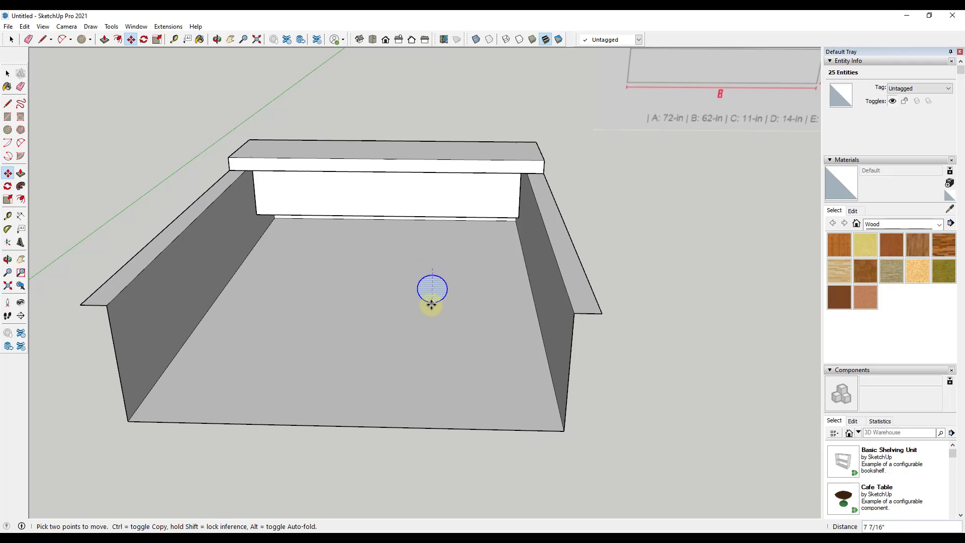
pyautogui.click(438, 300)
# - Push/Pull the circle into a long cylinder running past the bed's open end
pyautogui.press('space')
pyautogui.moveTo(448, 301); pyautogui.dragTo(416, 305, button='middle')
pyautogui.press('p')
pyautogui.click(422, 291)
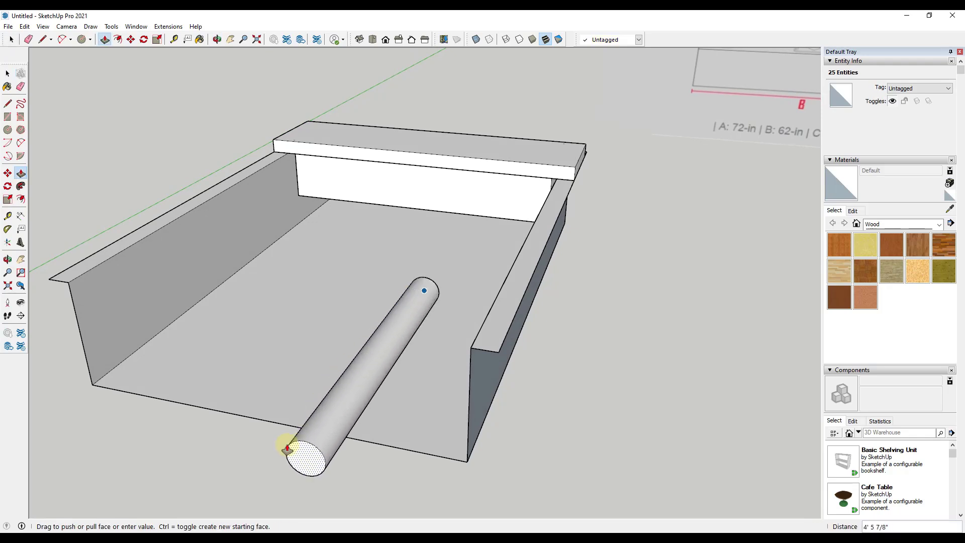
pyautogui.click(284, 445)
pyautogui.press('space')
pyautogui.scroll(-5, 510, 243)
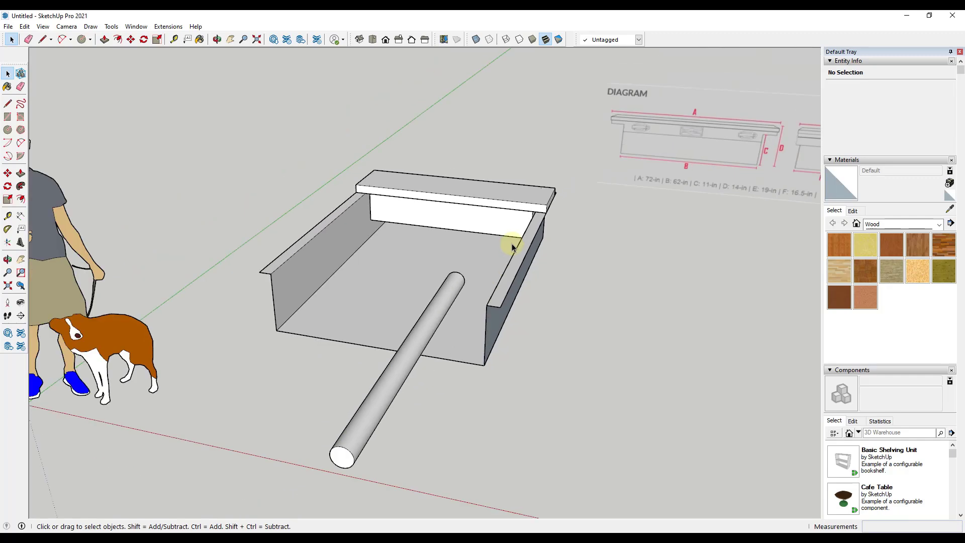
# - Select the whole cylinder and make it a component called 'Fence Post Test'
pyautogui.tripleClick(452, 305)
pyautogui.rightClick(451, 304)
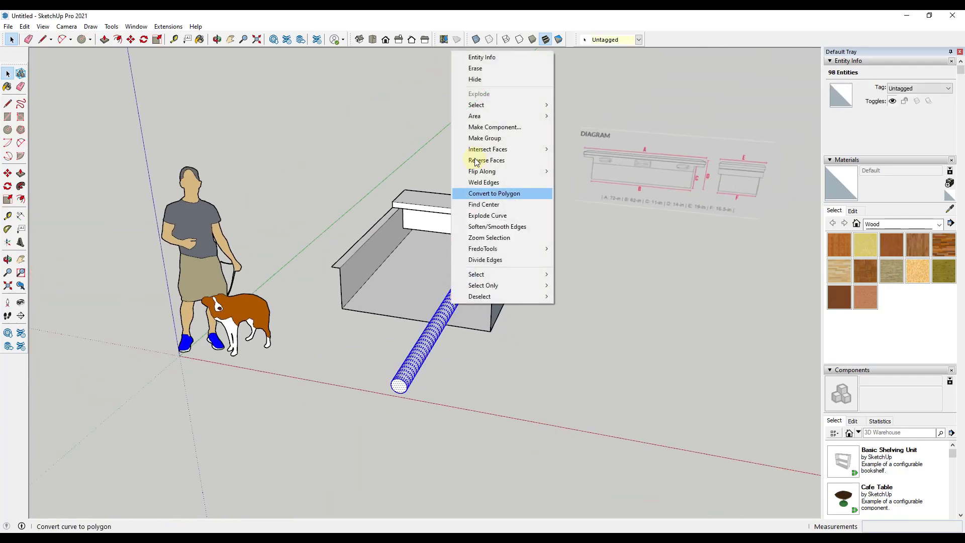
pyautogui.click(491, 131)
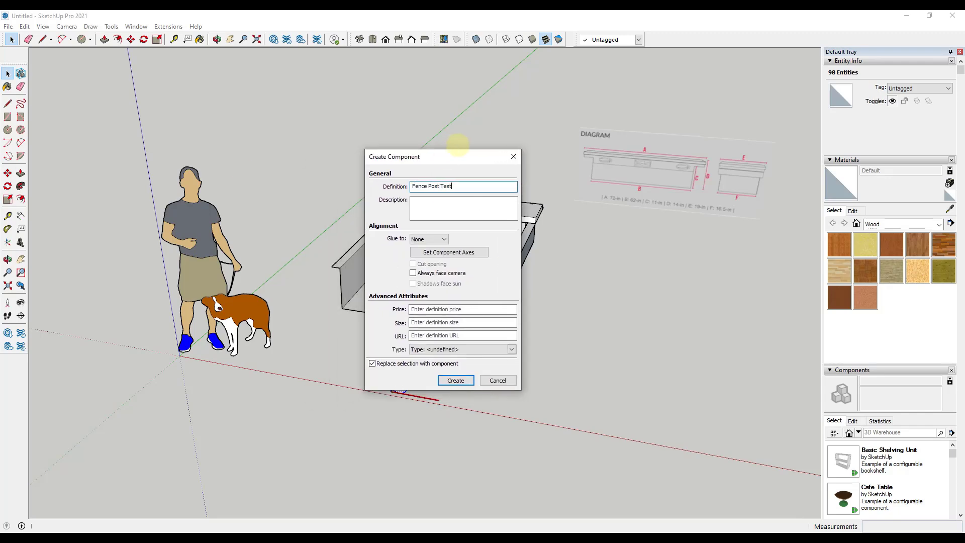
pyautogui.write('Fence Post Test')
pyautogui.press('Return')
pyautogui.moveTo(394, 165); pyautogui.dragTo(491, 370, button='middle')
# - Move the Fence Post Test post into the truck bed
pyautogui.press('m')
pyautogui.click(459, 331)
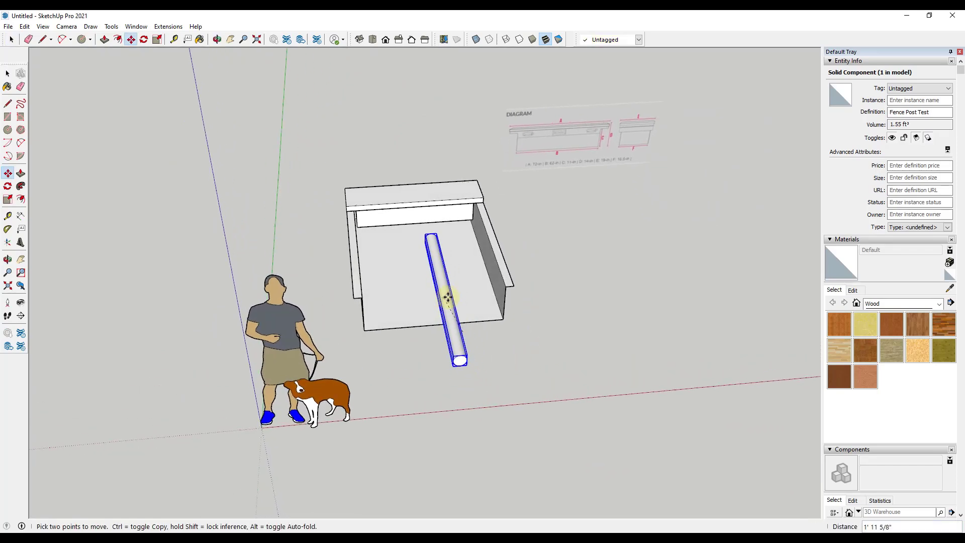
pyautogui.click(447, 264)
pyautogui.press('o')
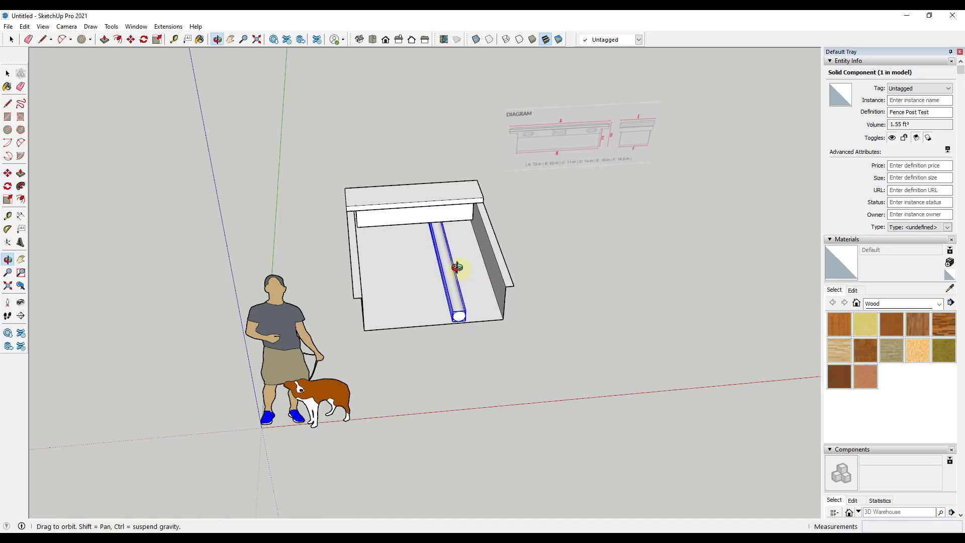
pyautogui.moveTo(456, 267)
pyautogui.mouseDown()
pyautogui.moveTo(400, 139)
pyautogui.moveTo(459, 266)
pyautogui.mouseUp()
# - Snap the post snugly in place under the toolbox overhang
pyautogui.press('m')
pyautogui.scroll(6, 459, 262)
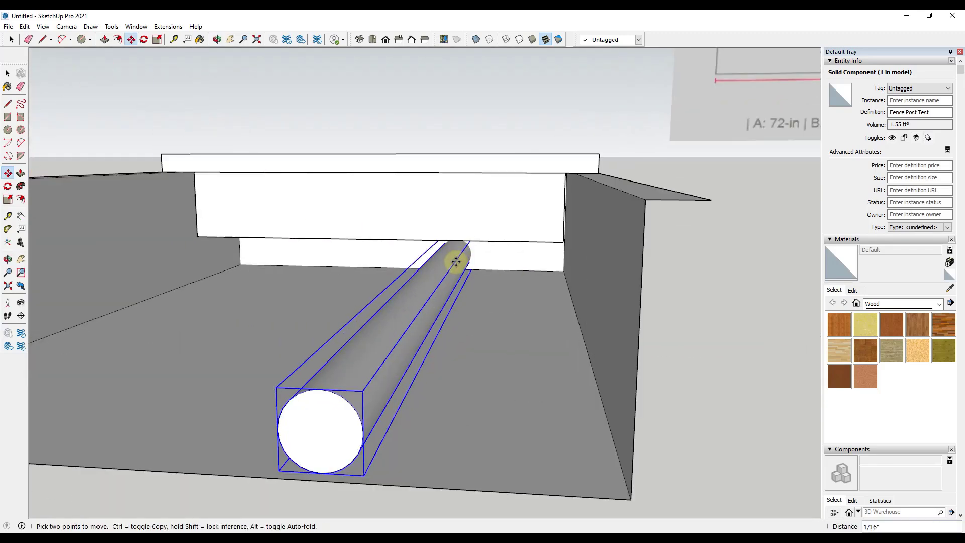
pyautogui.click(454, 263)
pyautogui.scroll(2, 470, 266)
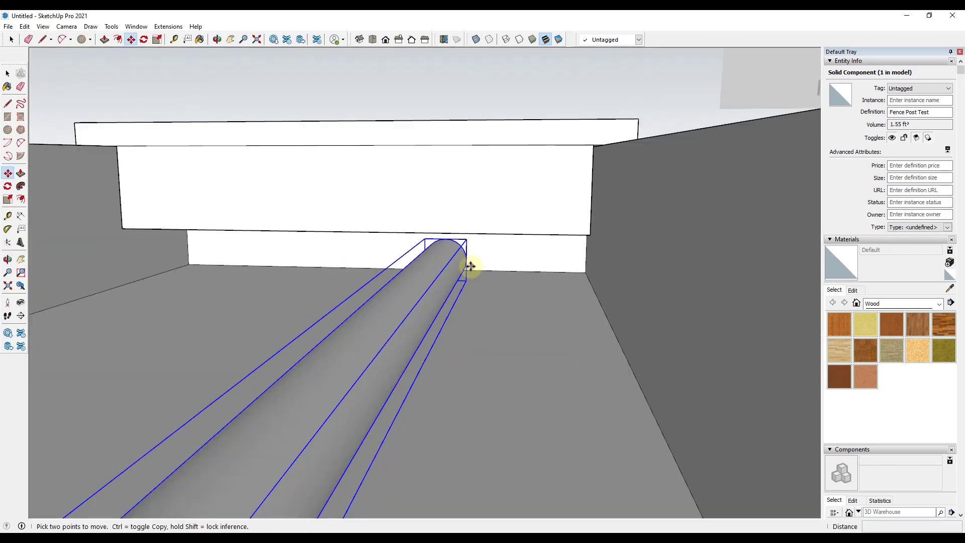
pyautogui.click(470, 266)
pyautogui.scroll(2, 470, 265)
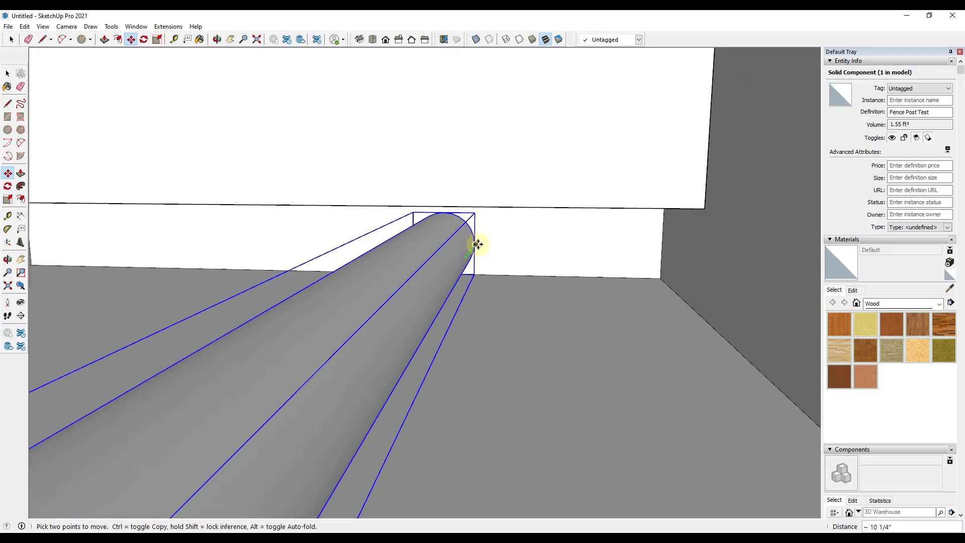
pyautogui.click(483, 242)
pyautogui.scroll(-8, 488, 243)
# - Orbit and zoom around the bed to check the post's fit beneath the toolbox
pyautogui.moveTo(510, 256); pyautogui.dragTo(452, 291, button='middle')
pyautogui.scroll(-3, 455, 292)
pyautogui.scroll(4, 456, 290)
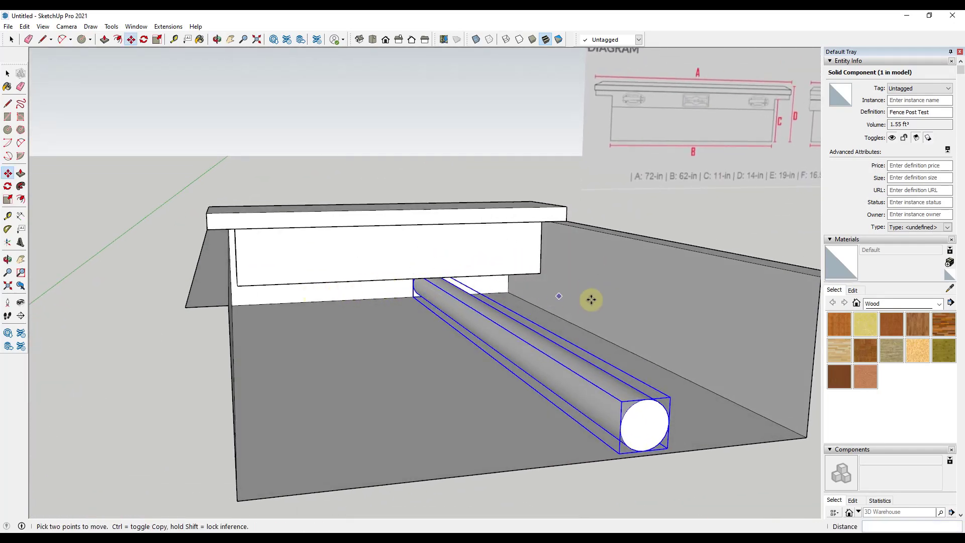
pyautogui.scroll(-3, 638, 312)
pyautogui.moveTo(639, 312); pyautogui.dragTo(469, 259, button='middle')
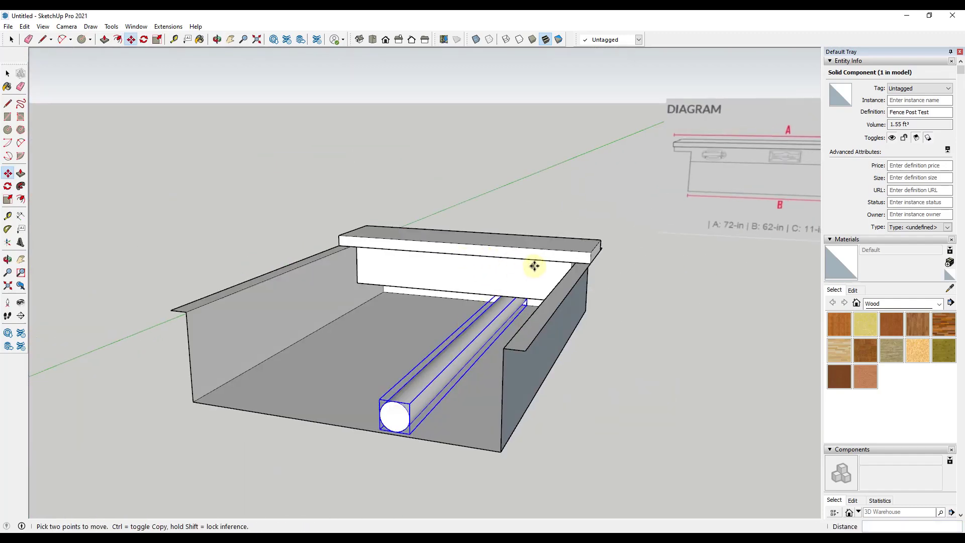
pyautogui.moveTo(549, 297); pyautogui.dragTo(519, 285, button='middle')
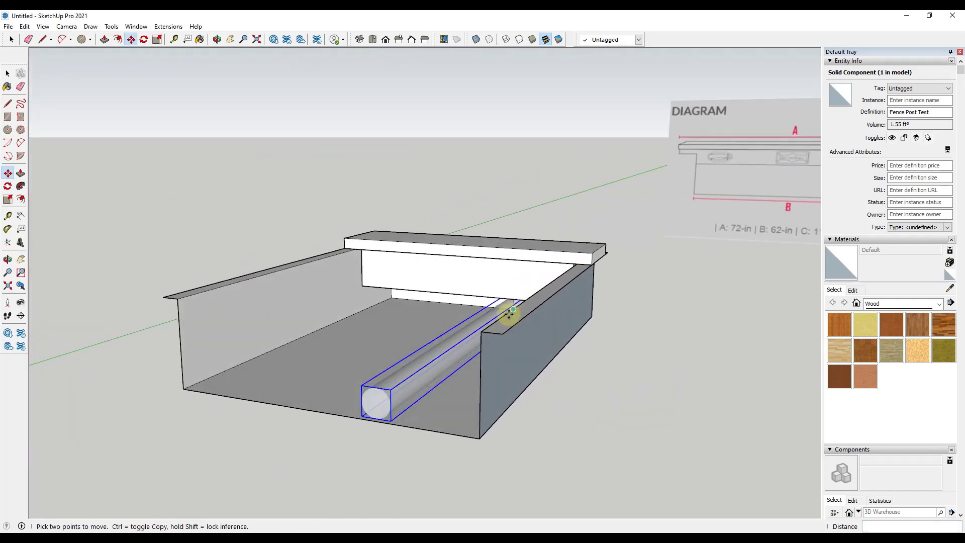
pyautogui.scroll(-3, 511, 309)
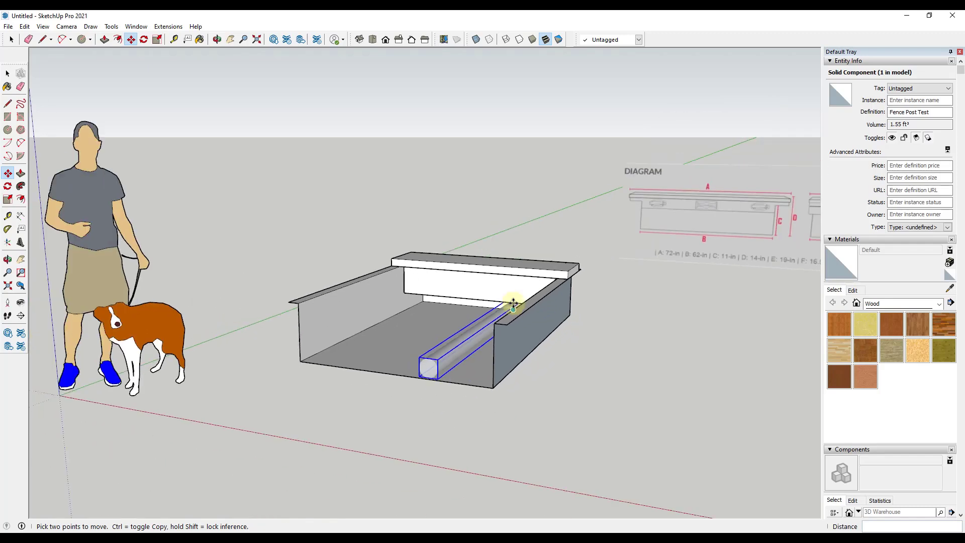
pyautogui.moveTo(512, 304); pyautogui.dragTo(503, 306, button='middle')
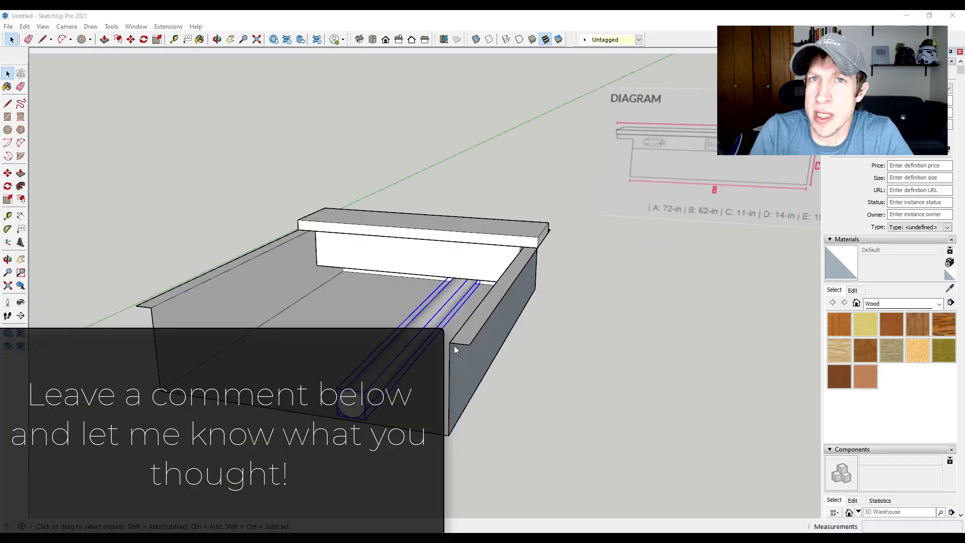